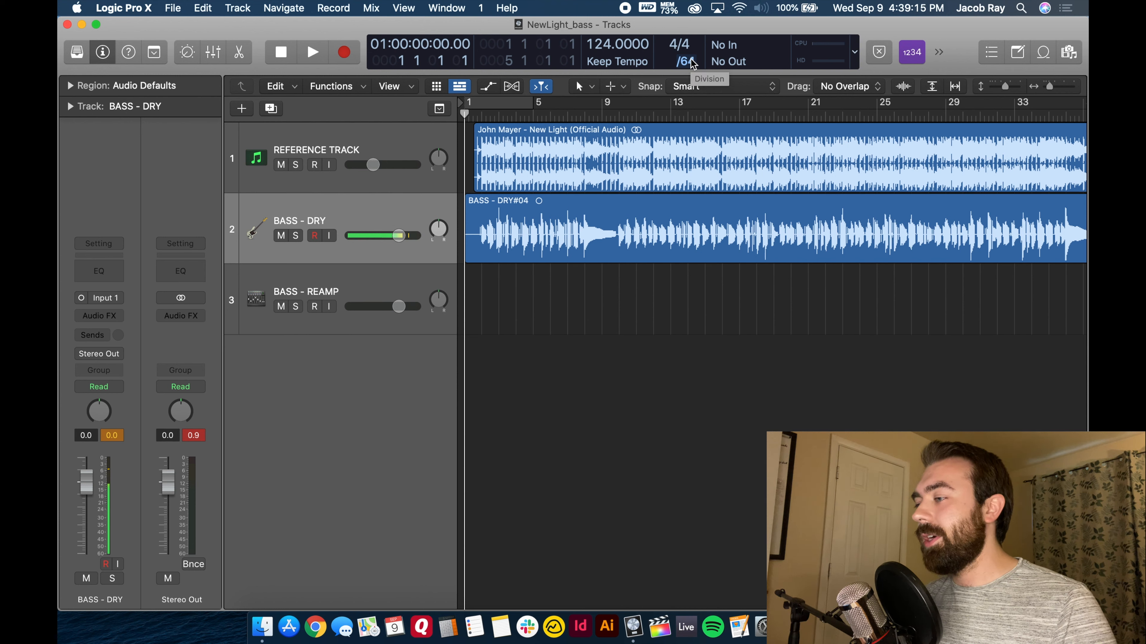
# Set the project's grid division to /64.
pyautogui.click(692, 64)
pyautogui.scroll(3, 692, 64)
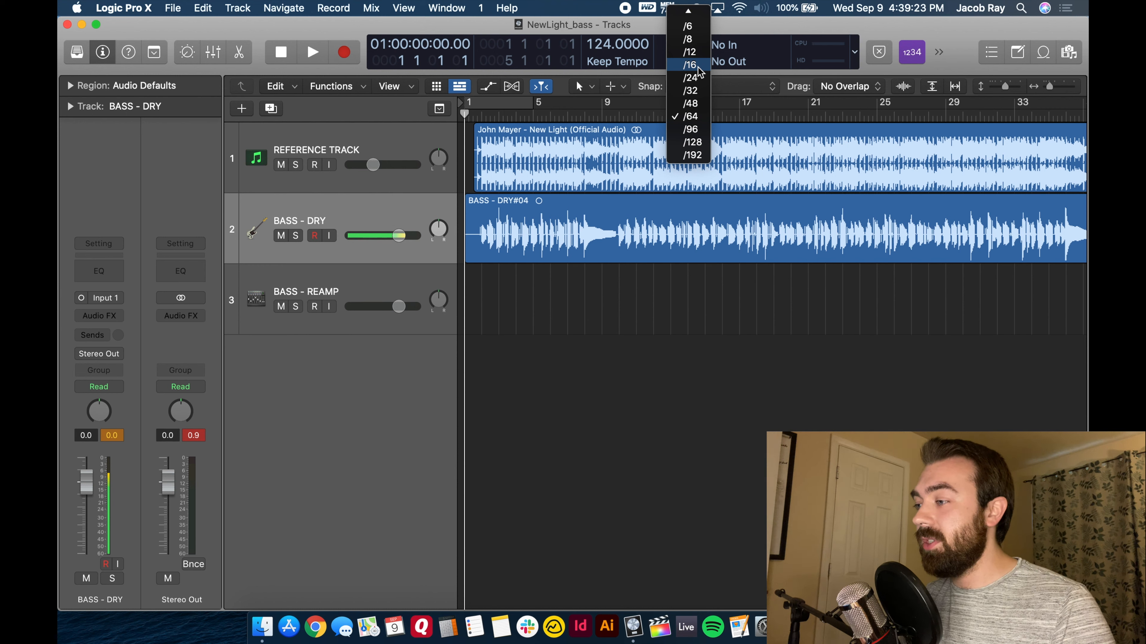
pyautogui.click(692, 117)
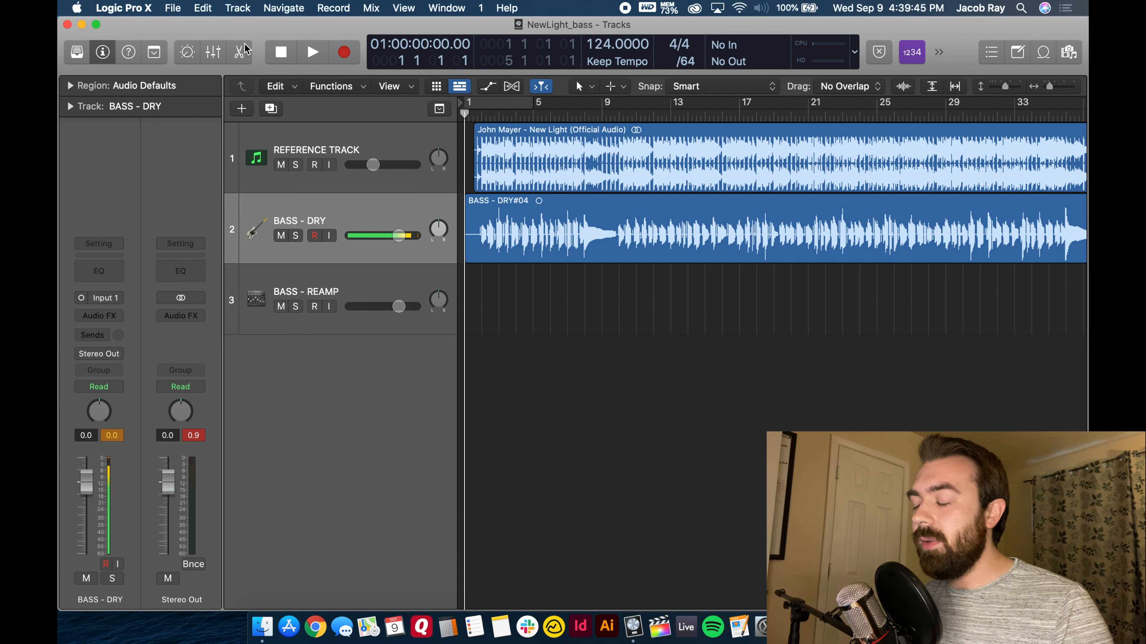
# Open the BASS - DRY region in the audio track editor with the inspector hidden, enlarging the waveform around bar 2.
pyautogui.click(534, 203)
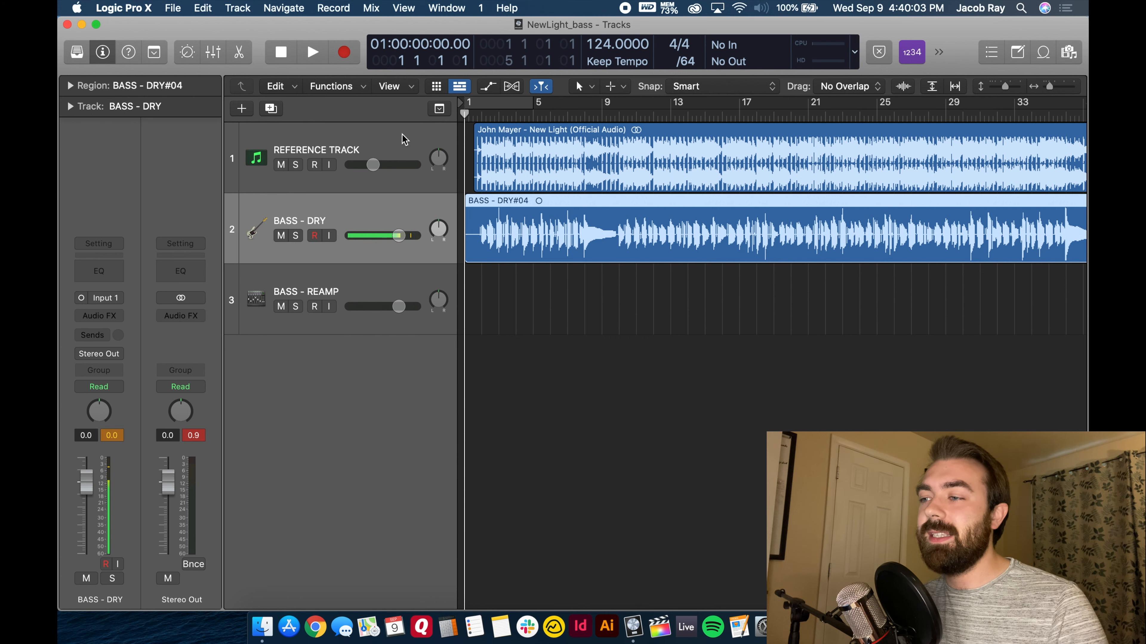
pyautogui.click(241, 53)
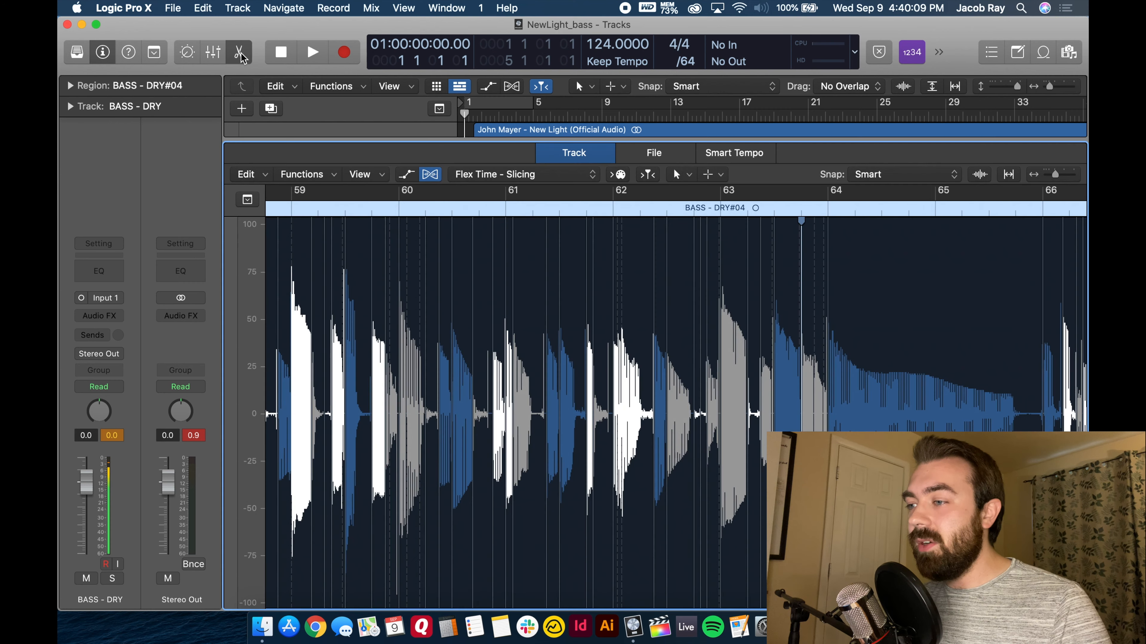
pyautogui.hscroll(-20, 396, 322)
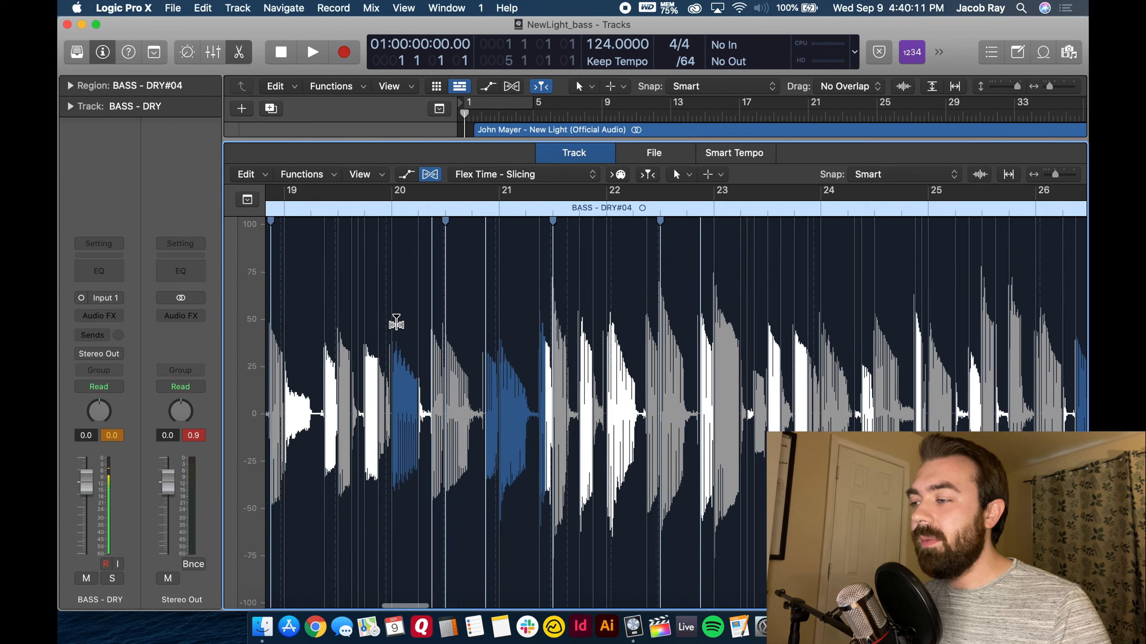
pyautogui.hscroll(-10, 396, 321)
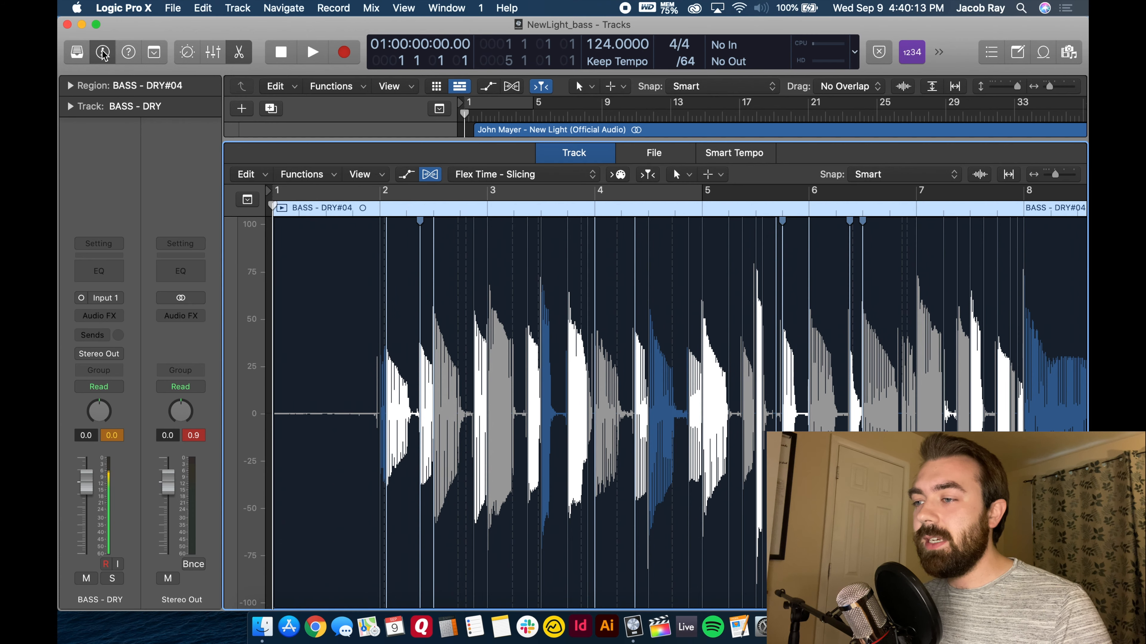
pyautogui.click(103, 53)
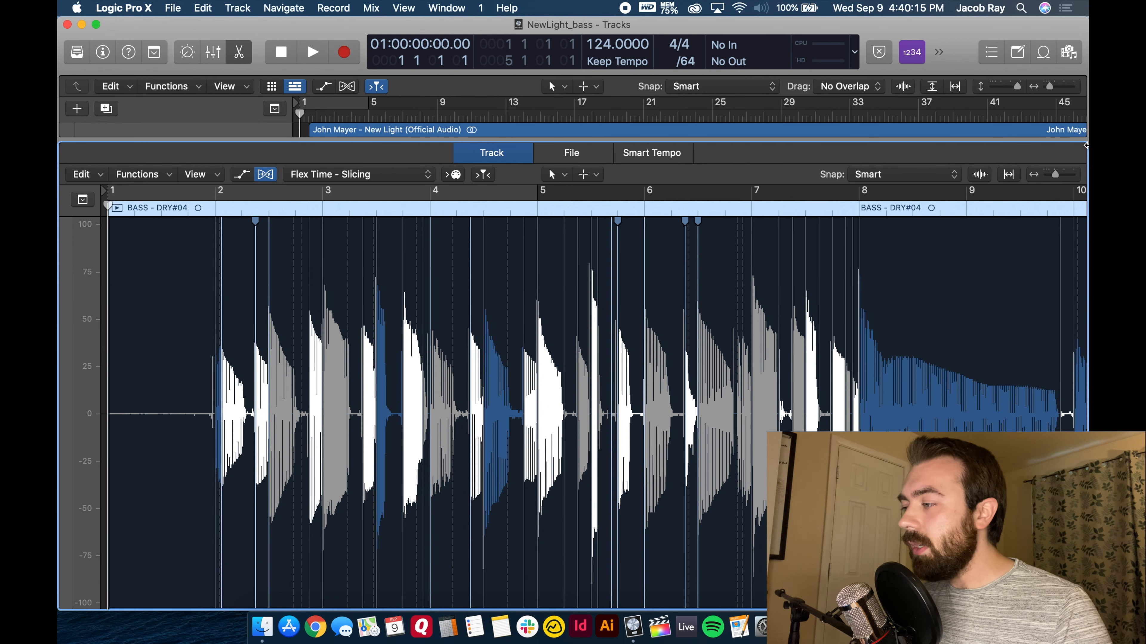
pyautogui.click(1077, 176)
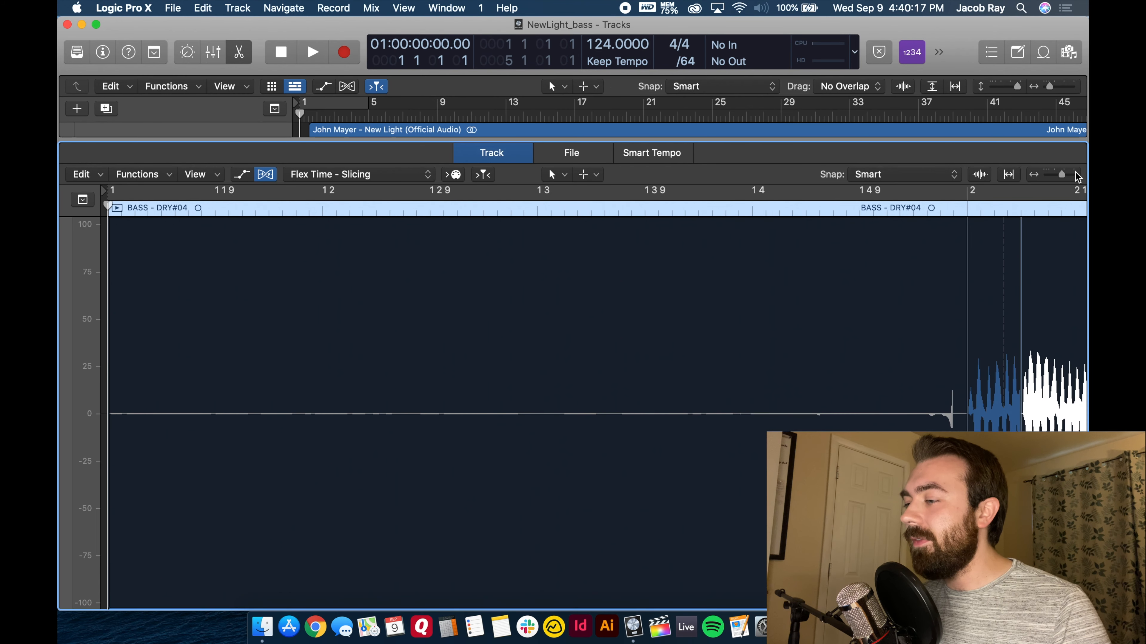
pyautogui.hscroll(10, 862, 361)
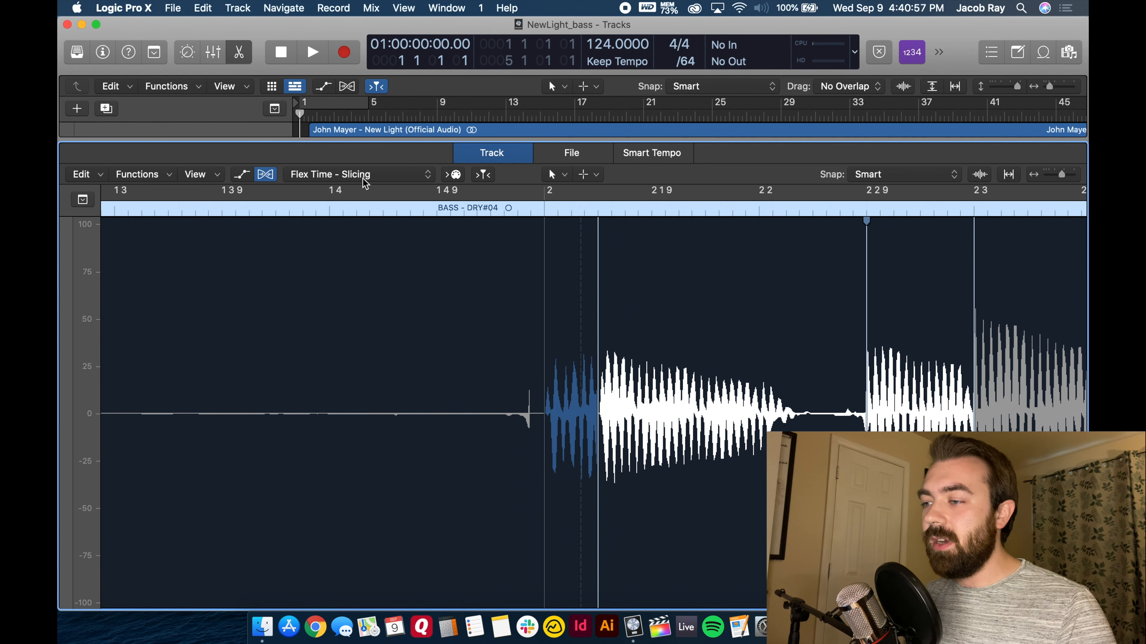
# Turn Flex off and back on for the bass track and review the available Flex modes.
pyautogui.click(266, 180)
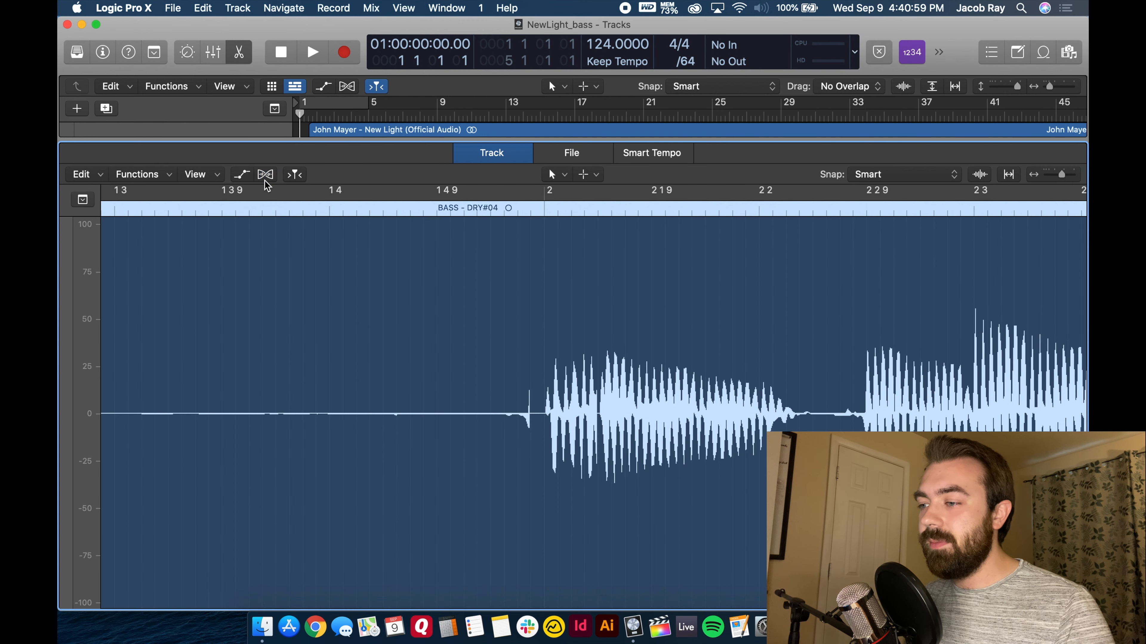
pyautogui.click(265, 179)
pyautogui.click(331, 179)
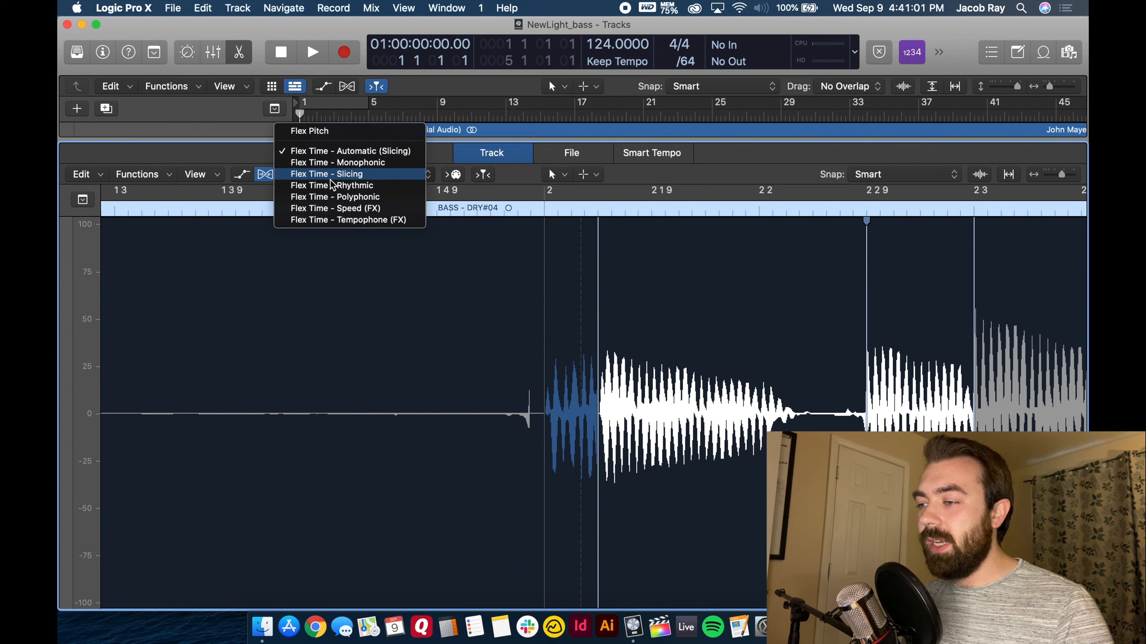
pyautogui.click(735, 183)
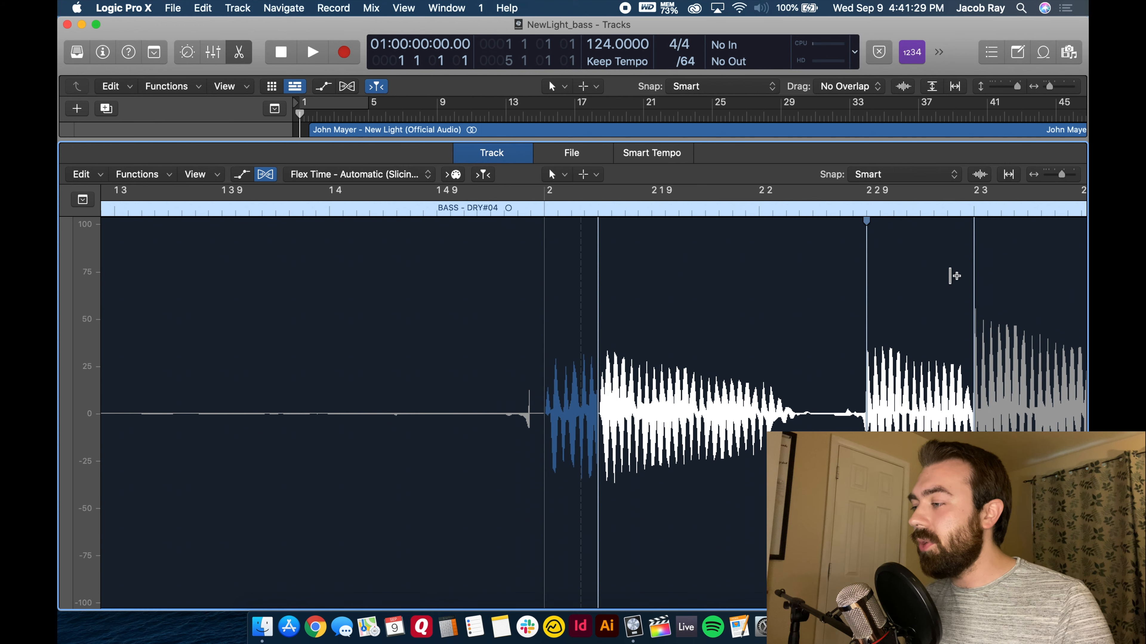
pyautogui.hscroll(5, 952, 275)
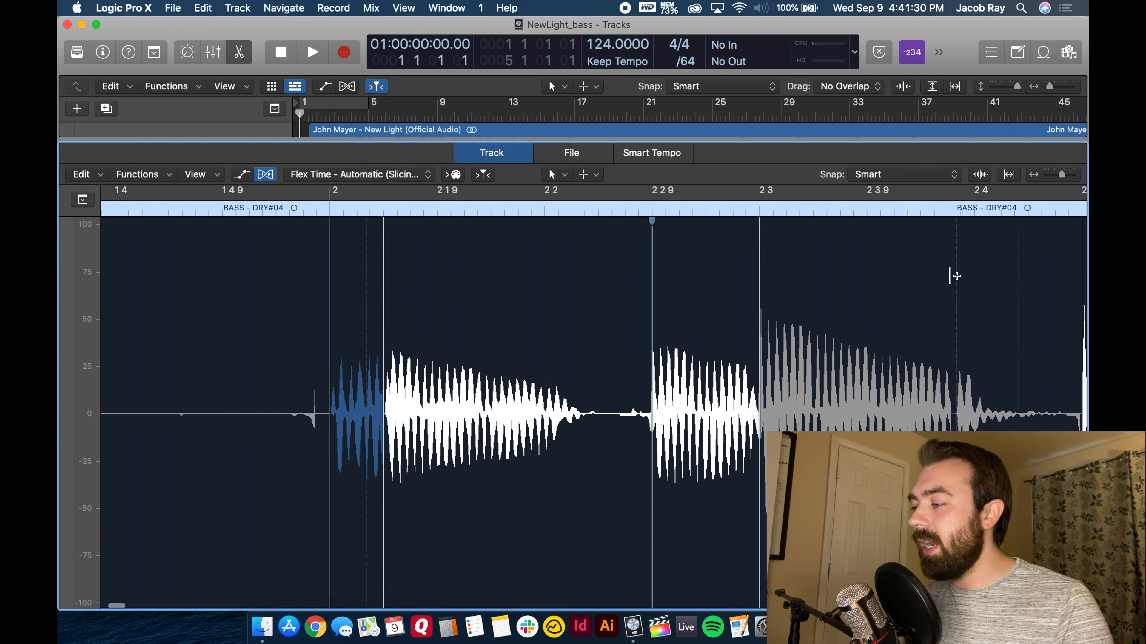
# Close the audio editor and play the song from the start, briefly muting the reference track to hear the bass alone.
pyautogui.click(241, 53)
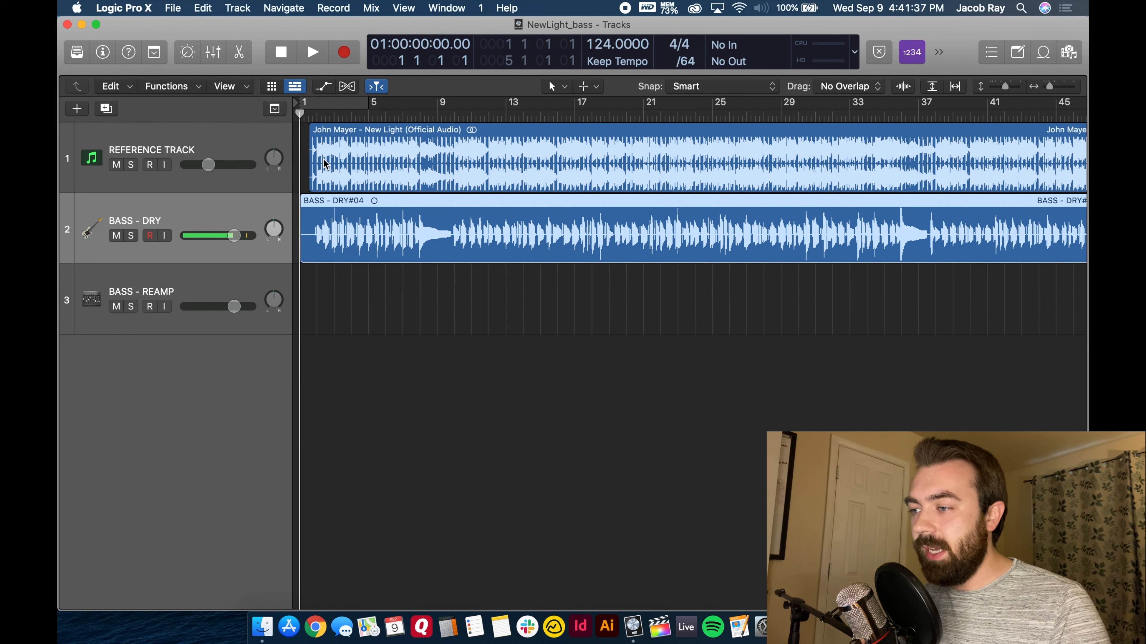
pyautogui.press('space')
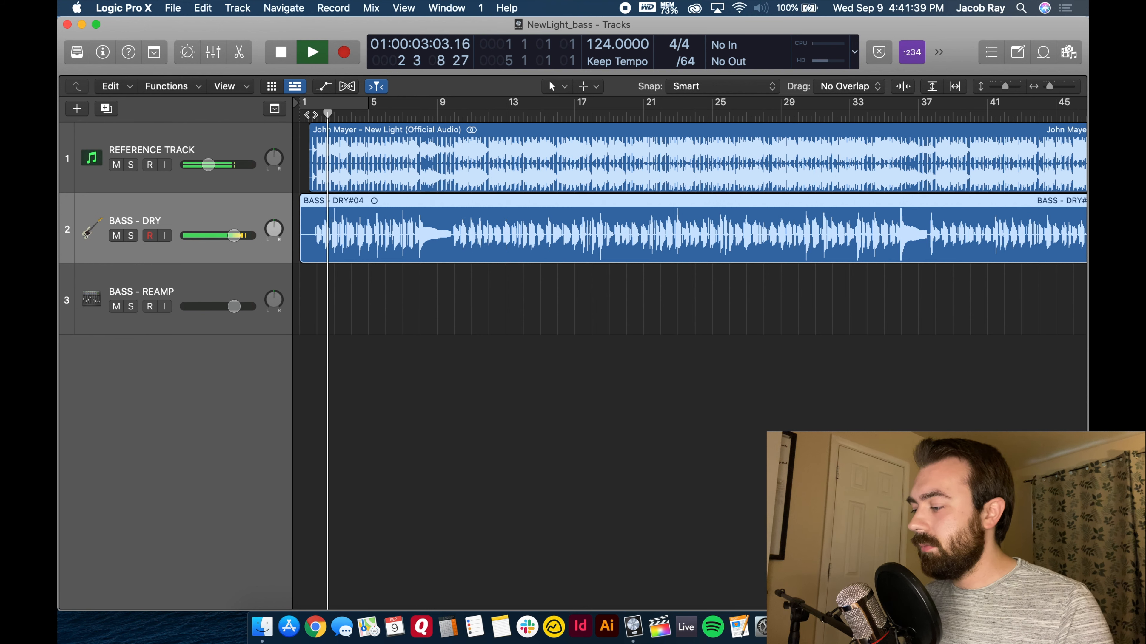
pyautogui.click(116, 165)
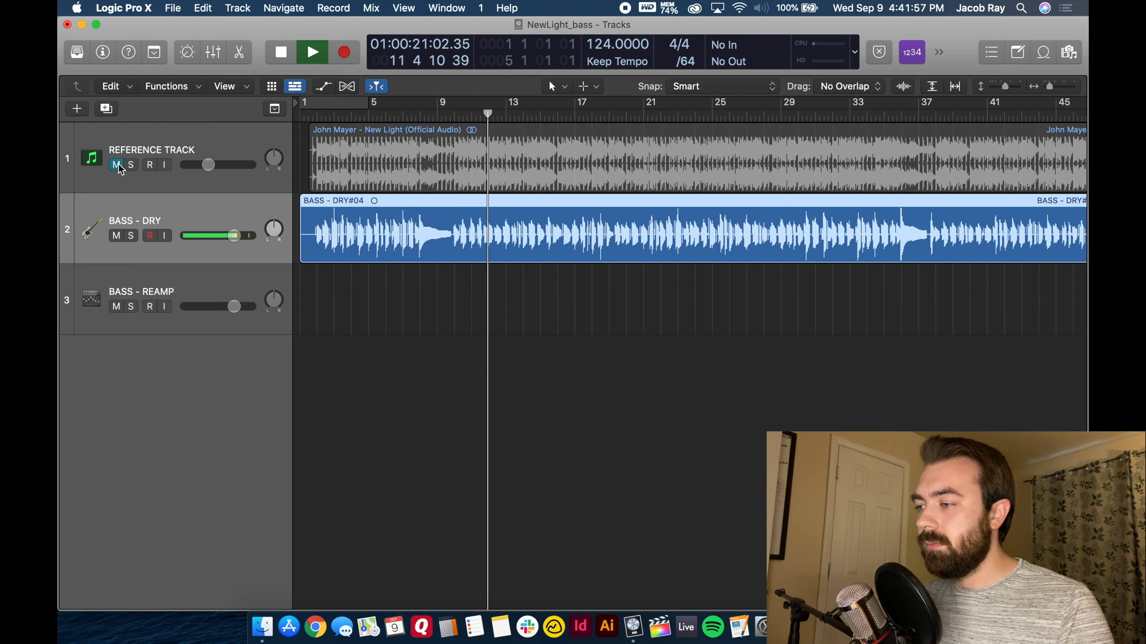
pyautogui.click(118, 167)
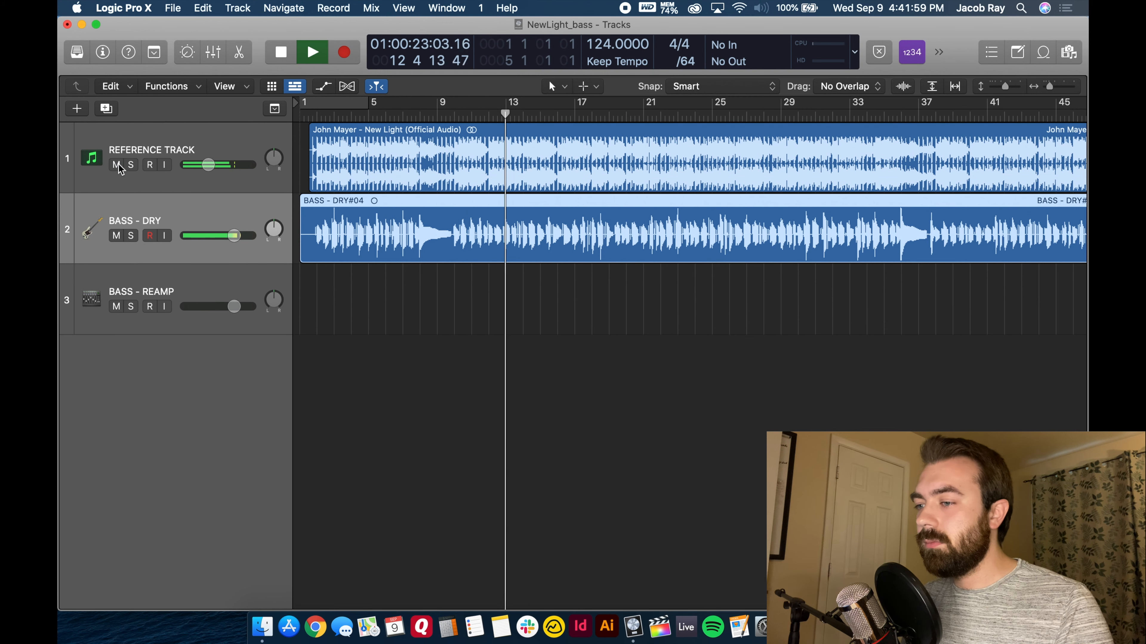
pyautogui.press('space')
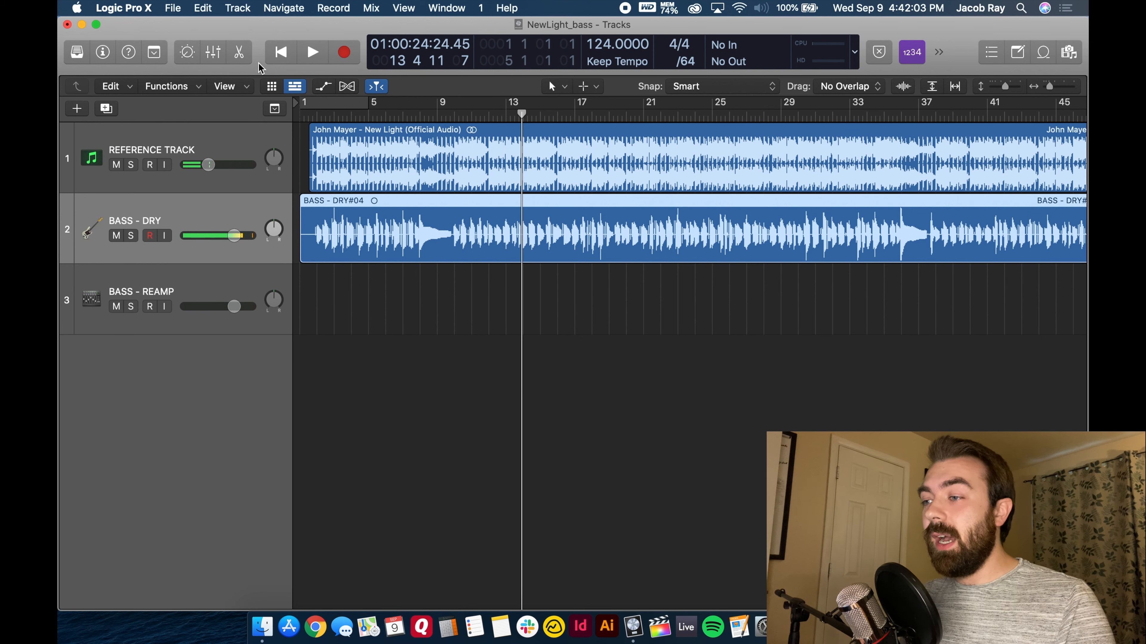
# Reopen the bass region in the audio track editor and view its flexed waveform across the first bars.
pyautogui.click(239, 52)
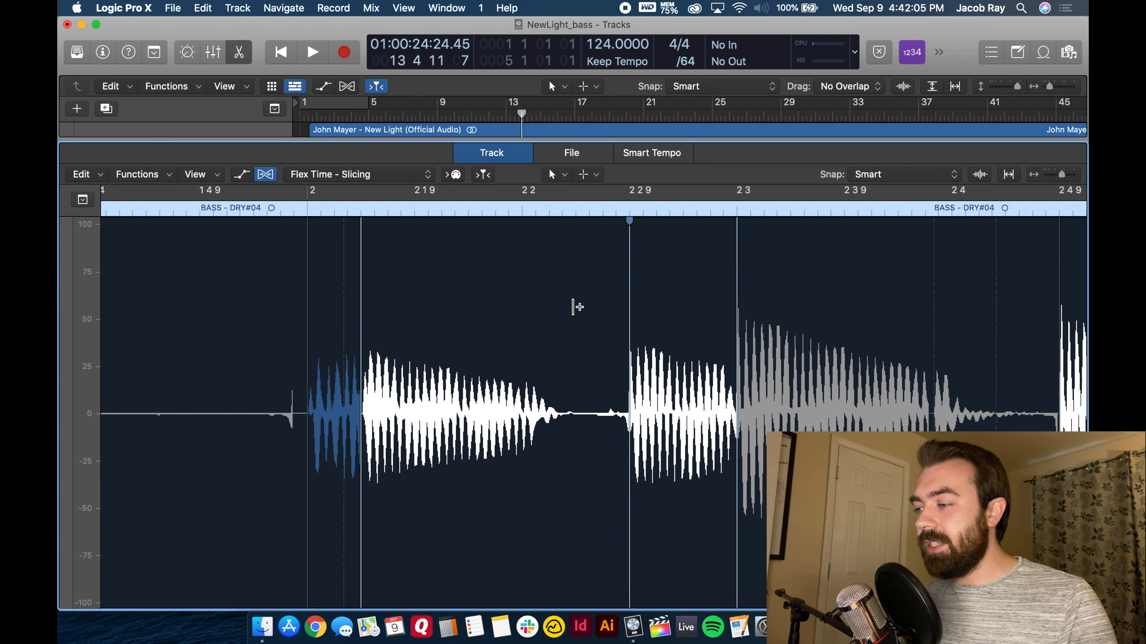
pyautogui.hscroll(5, 578, 307)
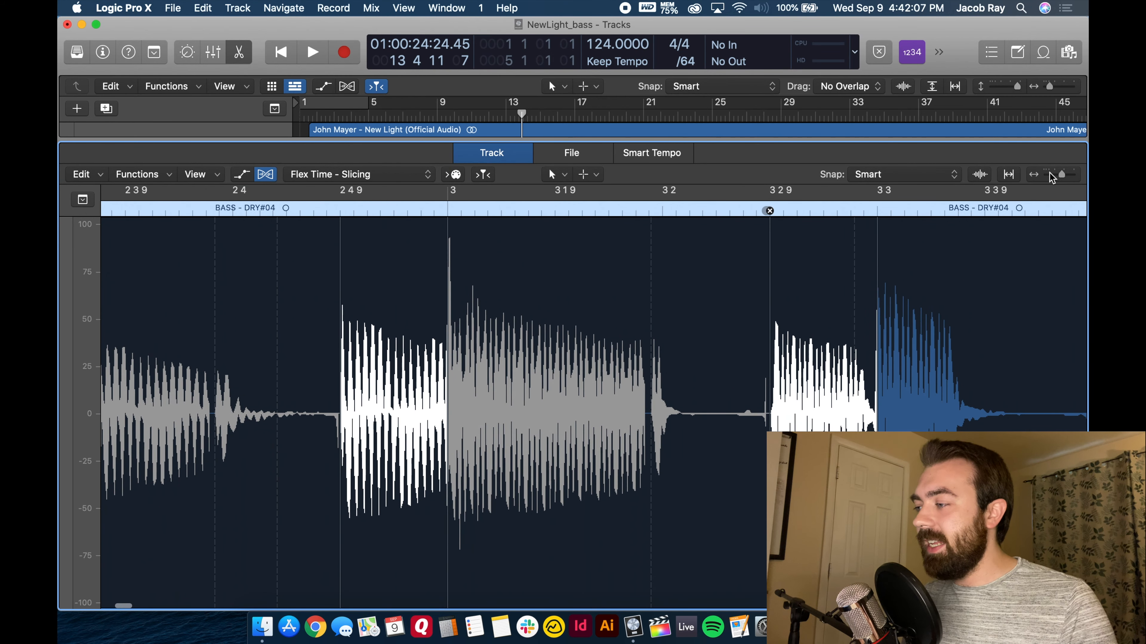
pyautogui.moveTo(1054, 175); pyautogui.dragTo(1054, 176)
pyautogui.hscroll(-10, 744, 324)
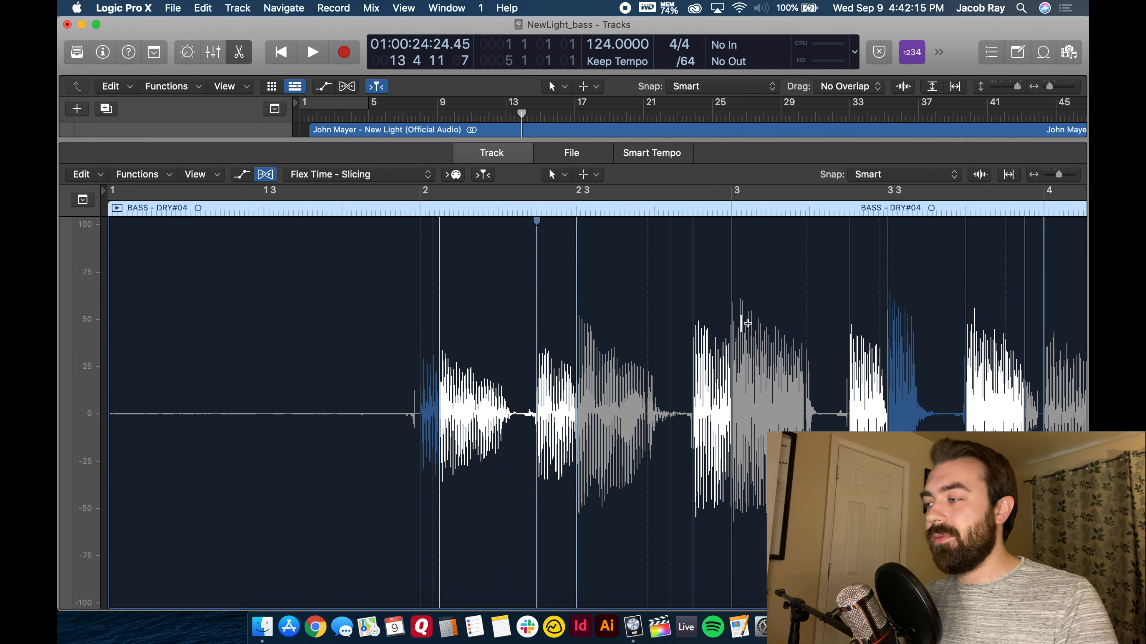
pyautogui.hscroll(10, 837, 114)
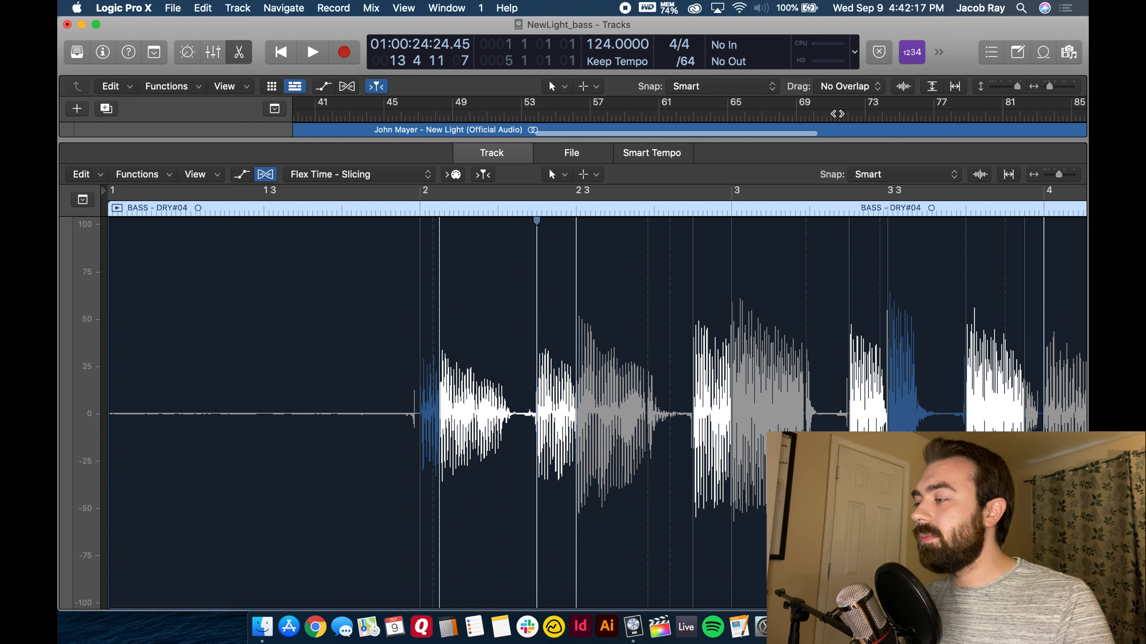
pyautogui.hscroll(7, 837, 113)
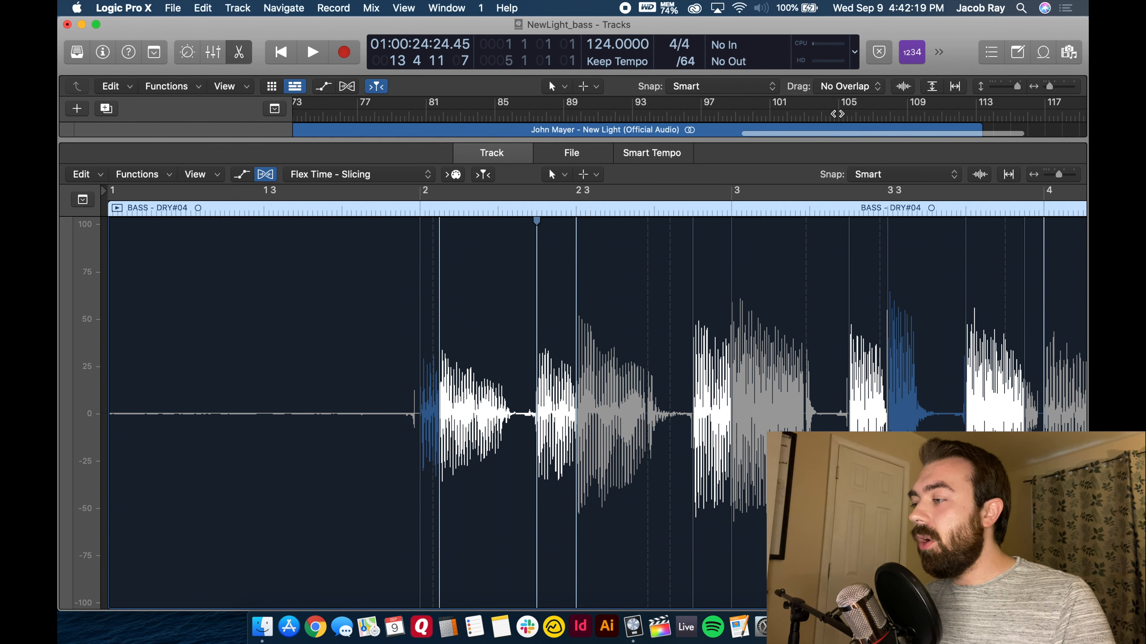
pyautogui.hscroll(-17, 837, 114)
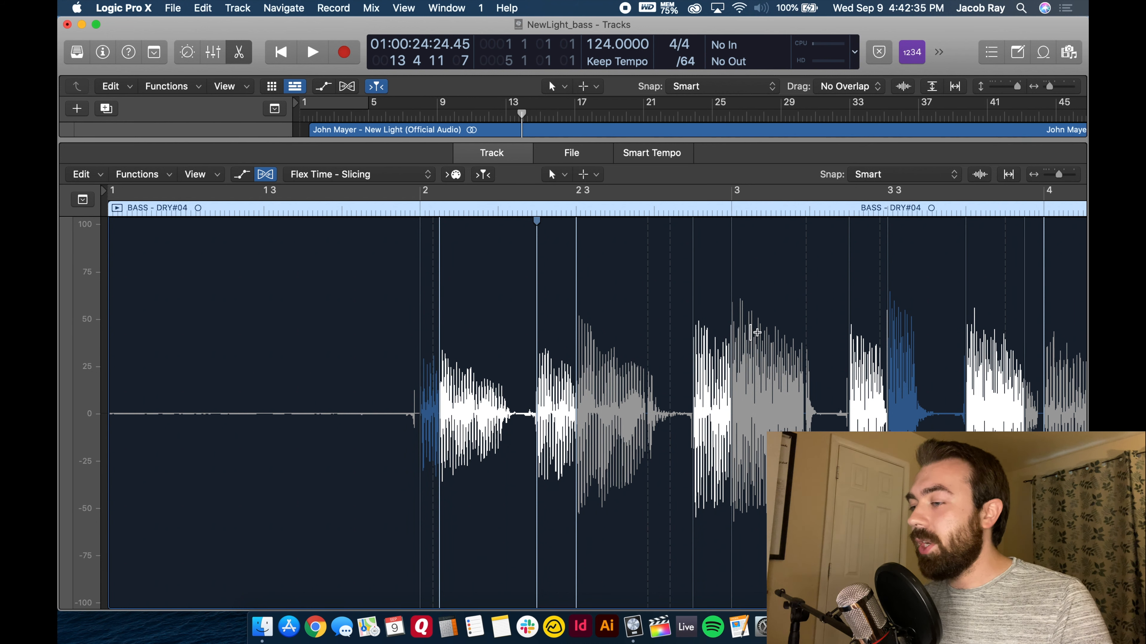
# Show the inspector and expand the region parameters of the BASS - DRY region.
pyautogui.click(106, 54)
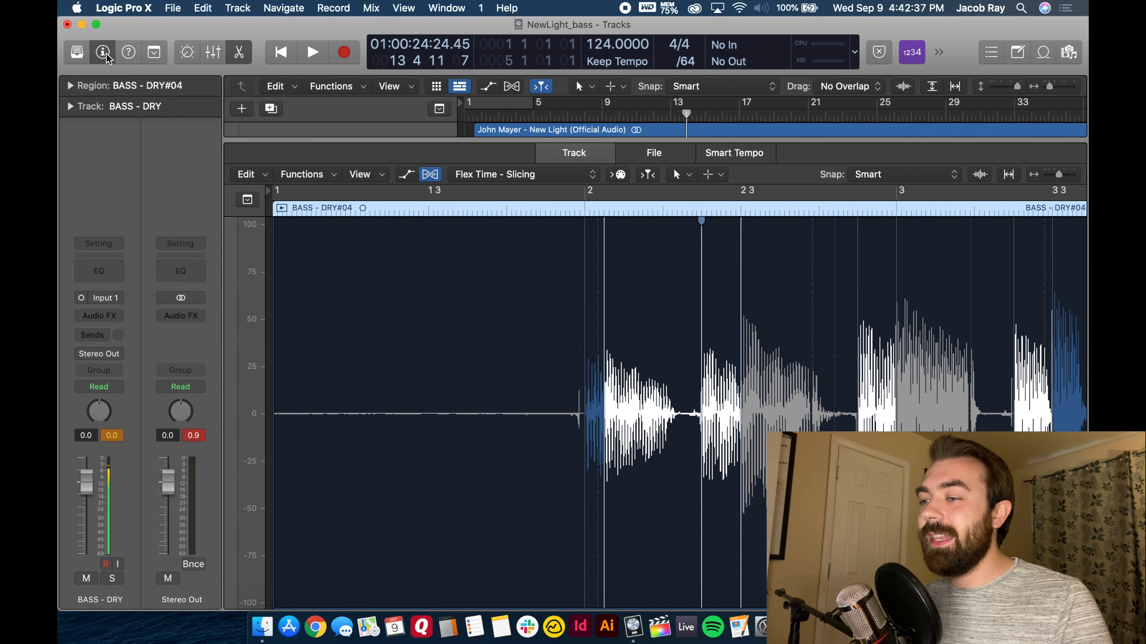
pyautogui.click(70, 85)
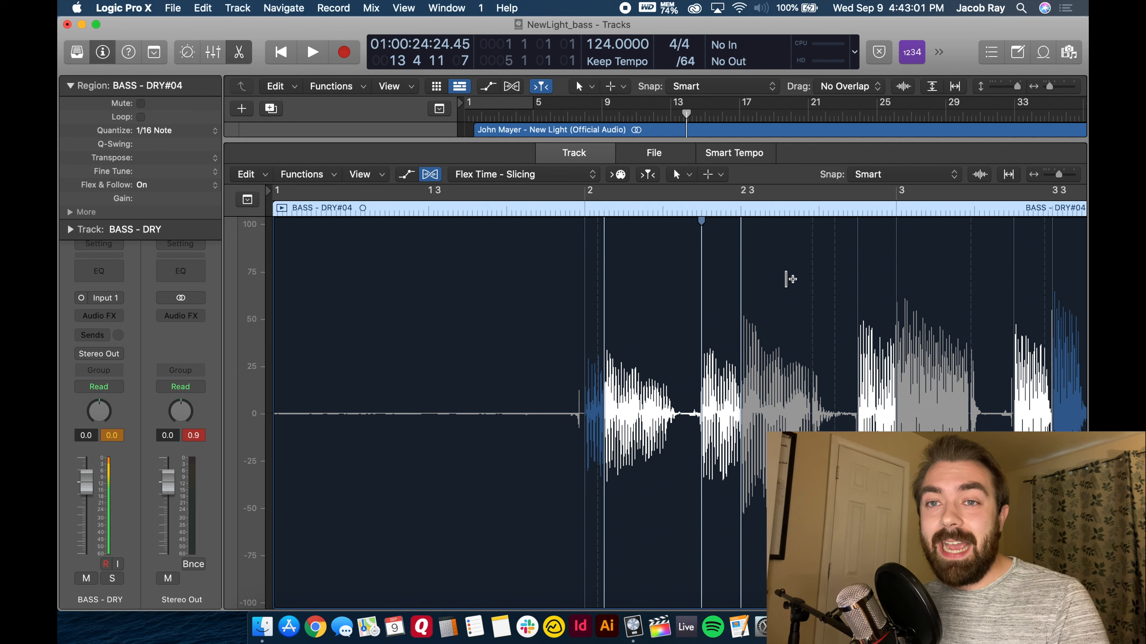
# Examine the flex markers and note alignment along the bass waveform from bar 3 through bar 16.
pyautogui.hscroll(10, 790, 279)
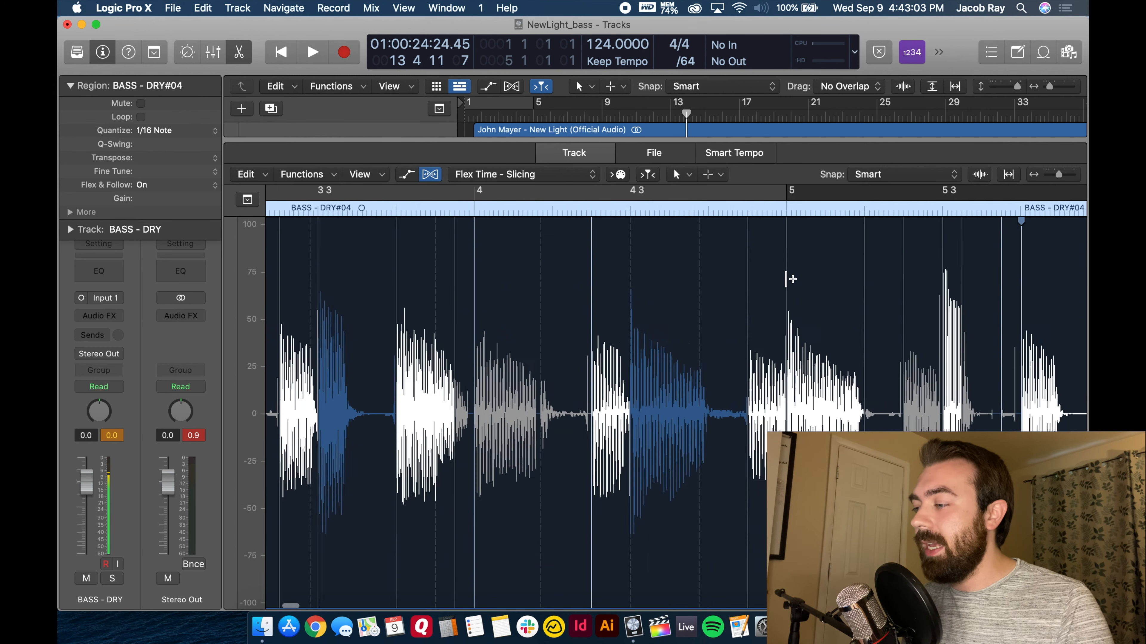
pyautogui.hscroll(10, 790, 279)
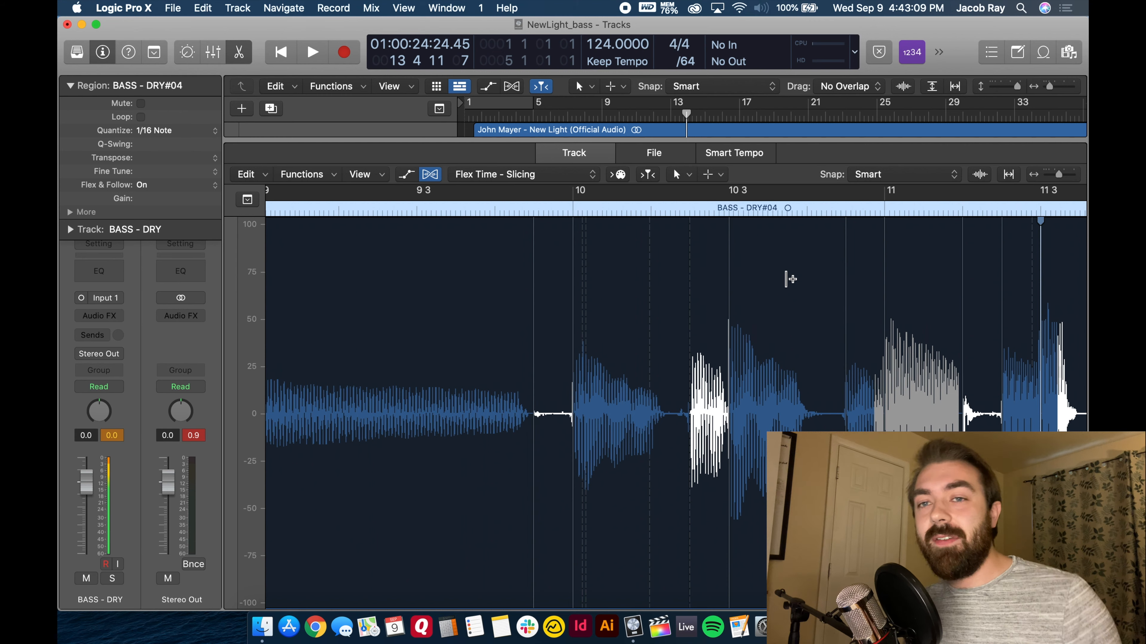
pyautogui.hscroll(2, 790, 279)
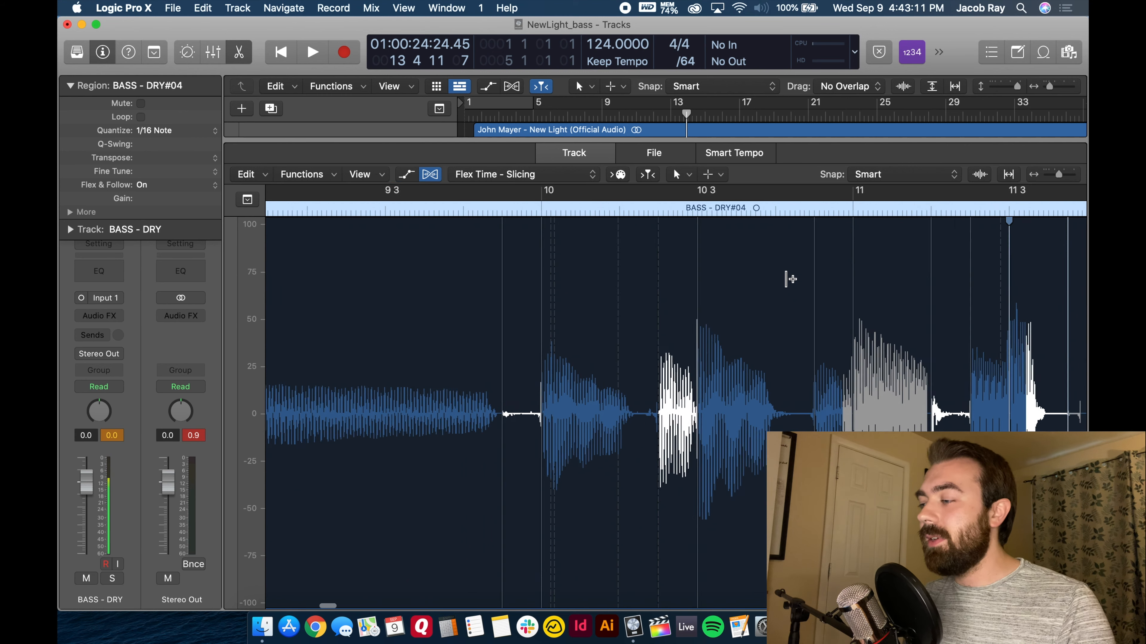
pyautogui.hscroll(15, 789, 279)
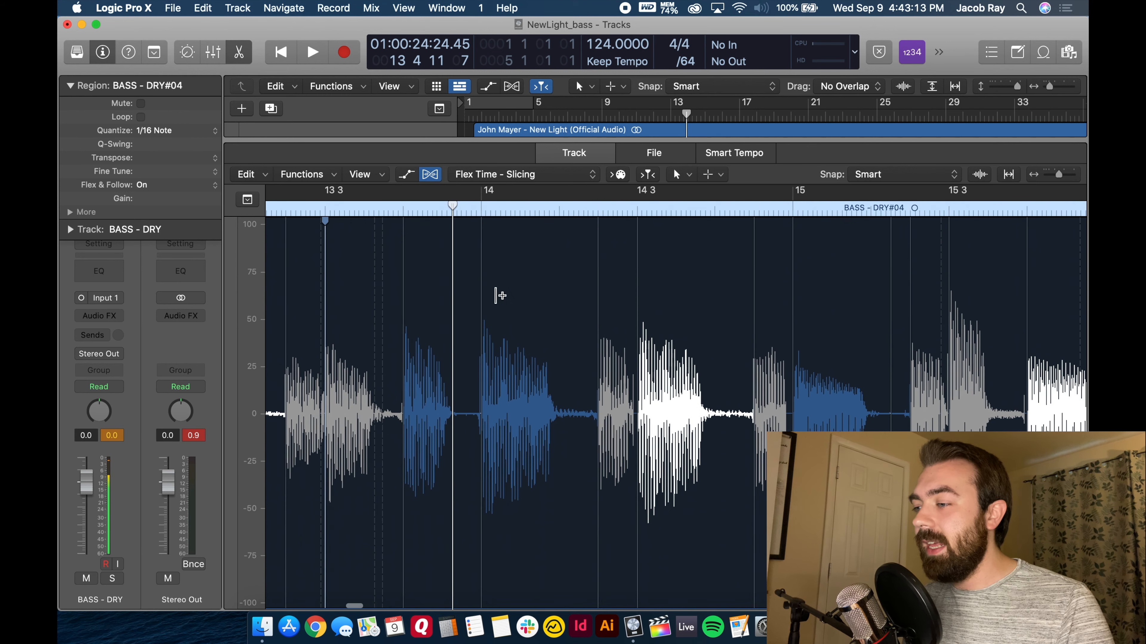
pyautogui.hscroll(4, 593, 302)
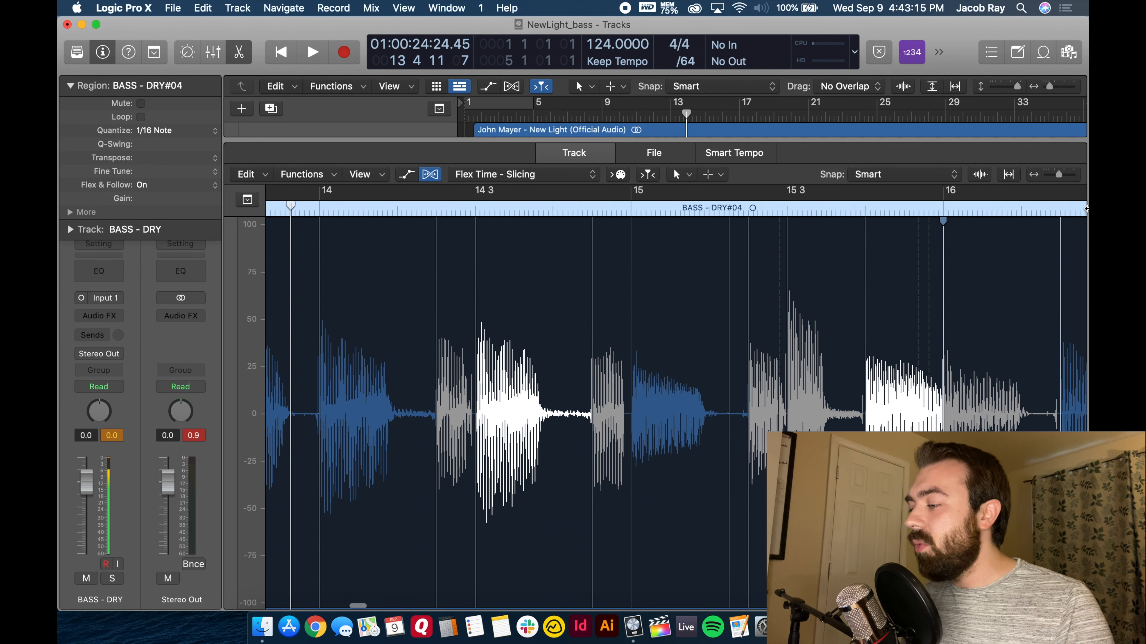
pyautogui.click(1075, 179)
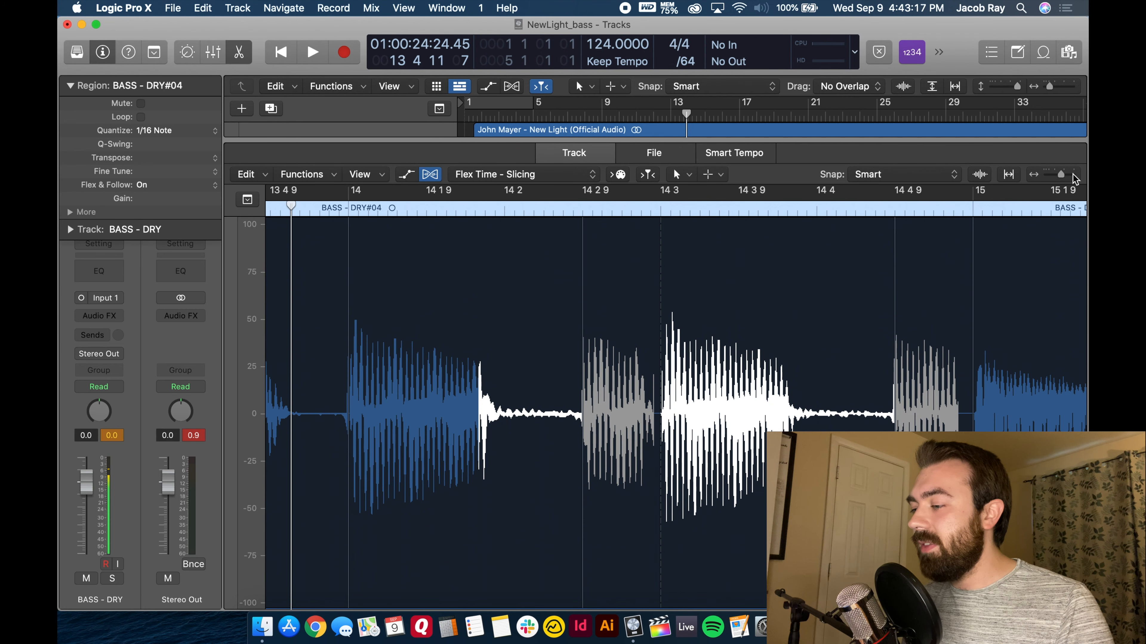
pyautogui.click(1075, 179)
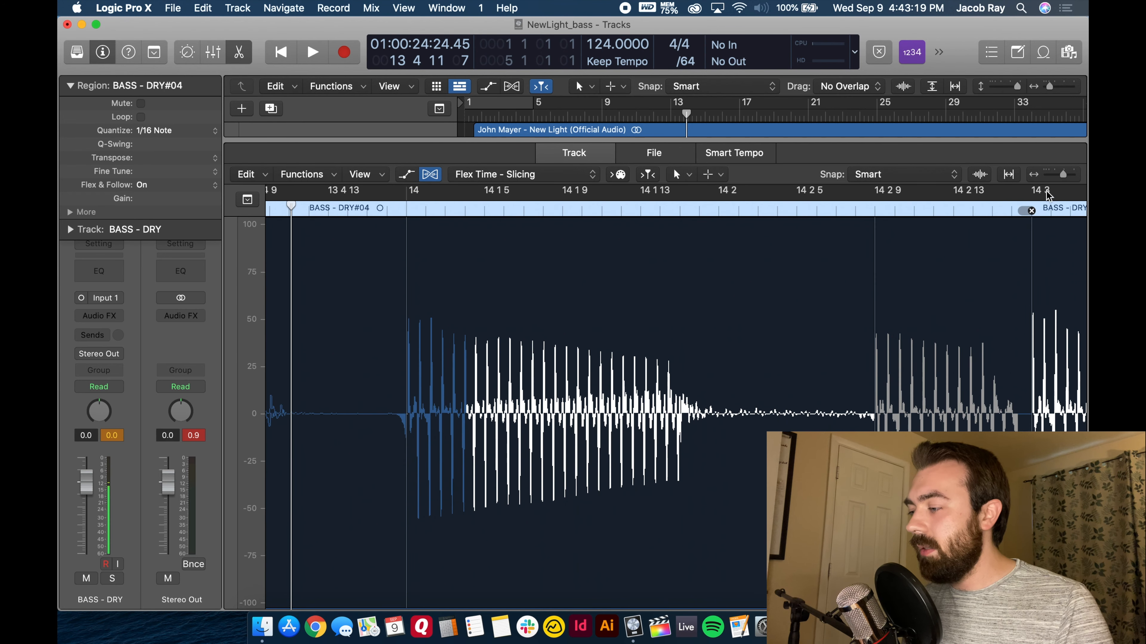
pyautogui.click(1055, 180)
pyautogui.hscroll(6, 1002, 342)
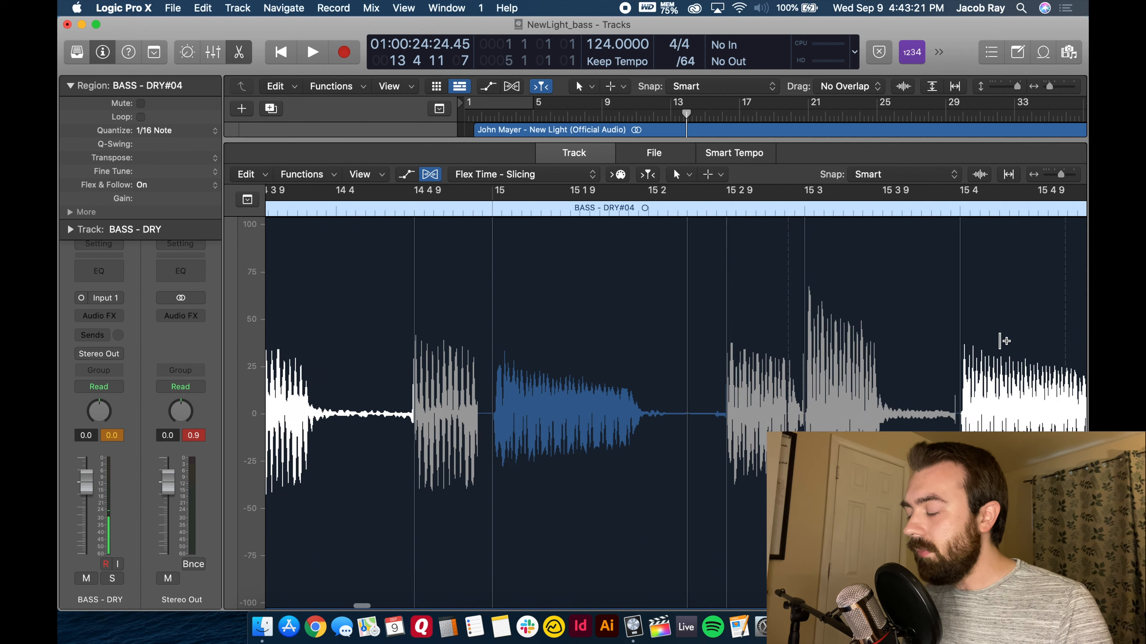
pyautogui.hscroll(4, 1002, 342)
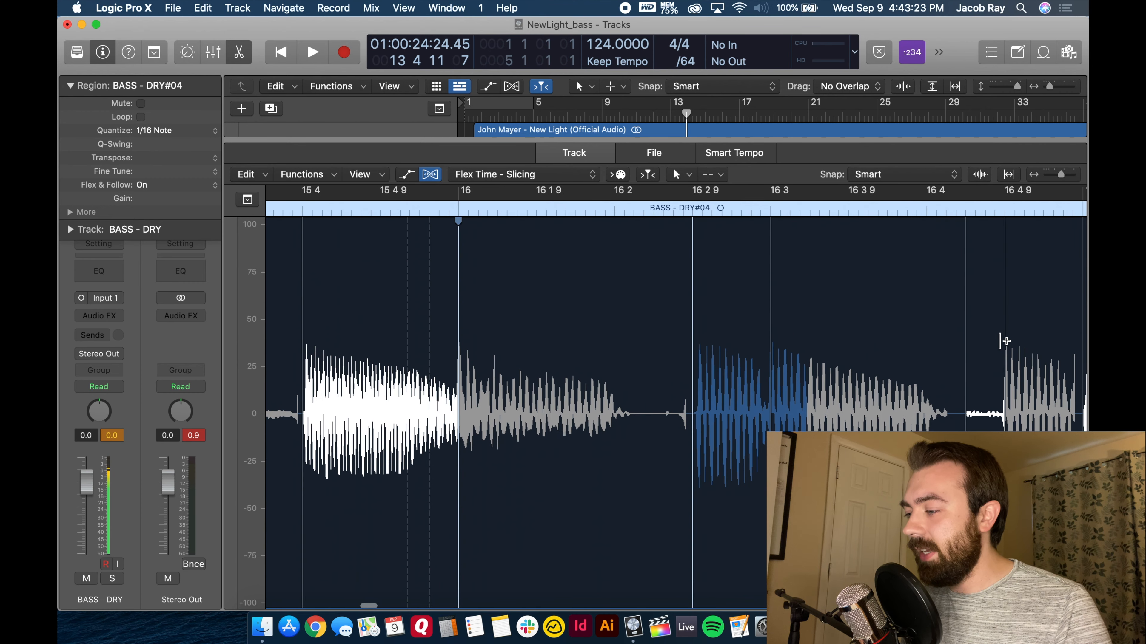
# Replace the flex marker at 17 2 9 with one placed just before the note, and move it to 17 2 9.
pyautogui.hscroll(3, 1002, 342)
pyautogui.hscroll(5, 1002, 341)
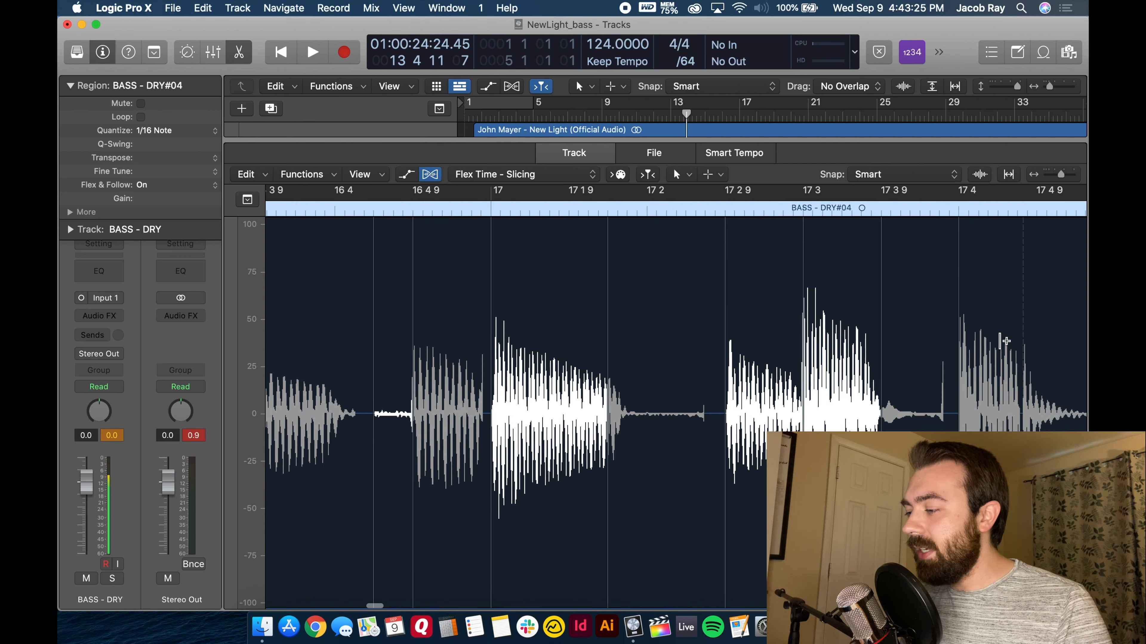
pyautogui.hscroll(3, 1004, 342)
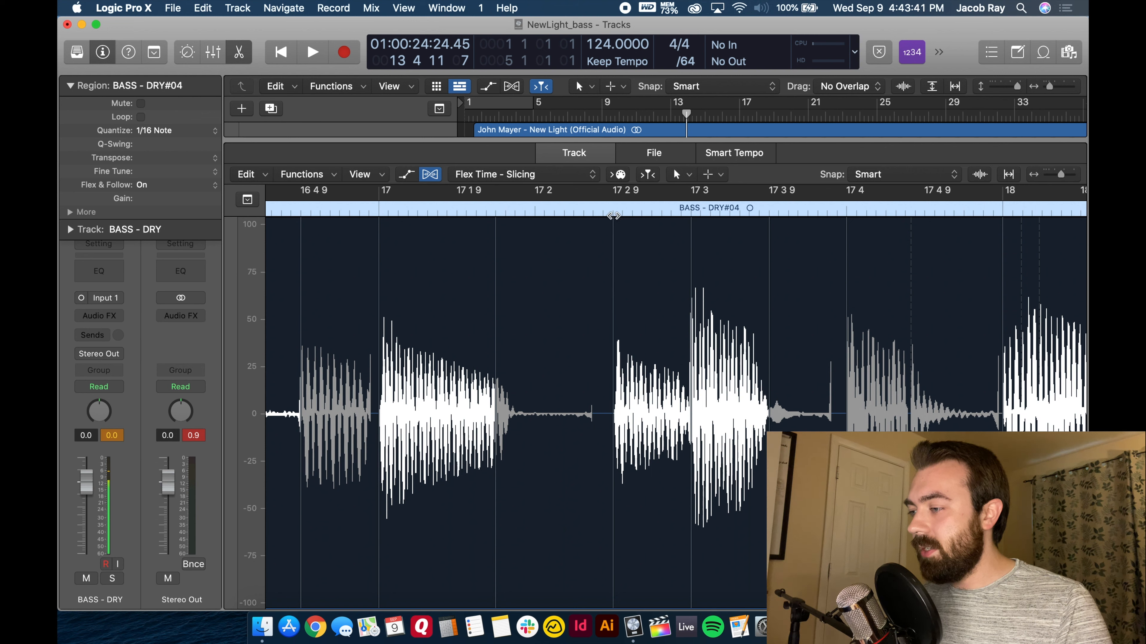
pyautogui.doubleClick(613, 216)
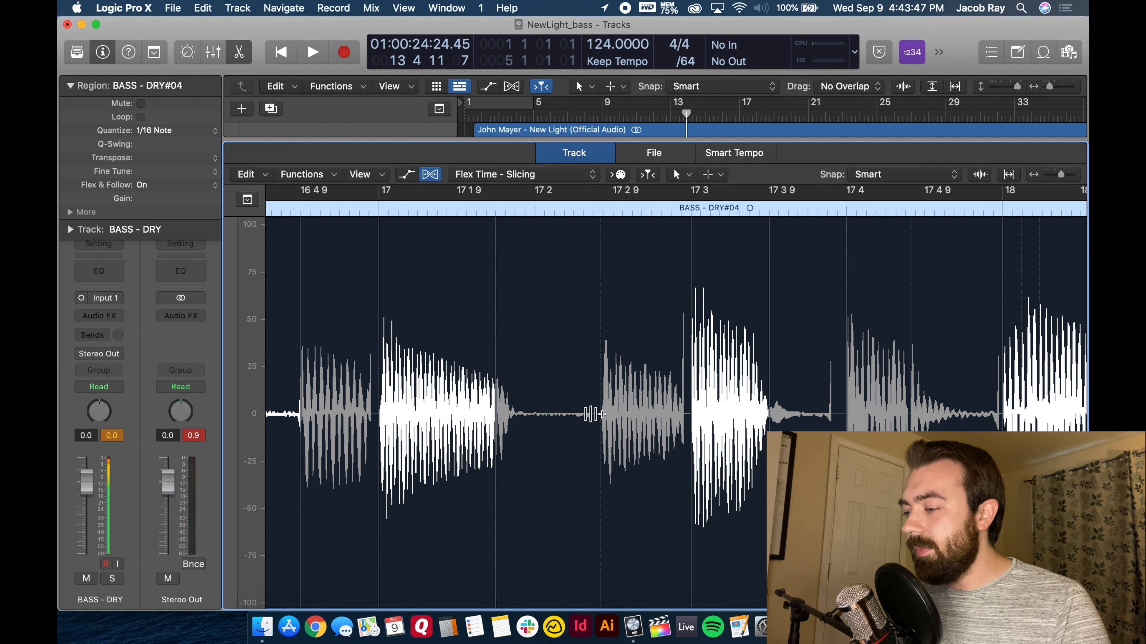
pyautogui.click(591, 410)
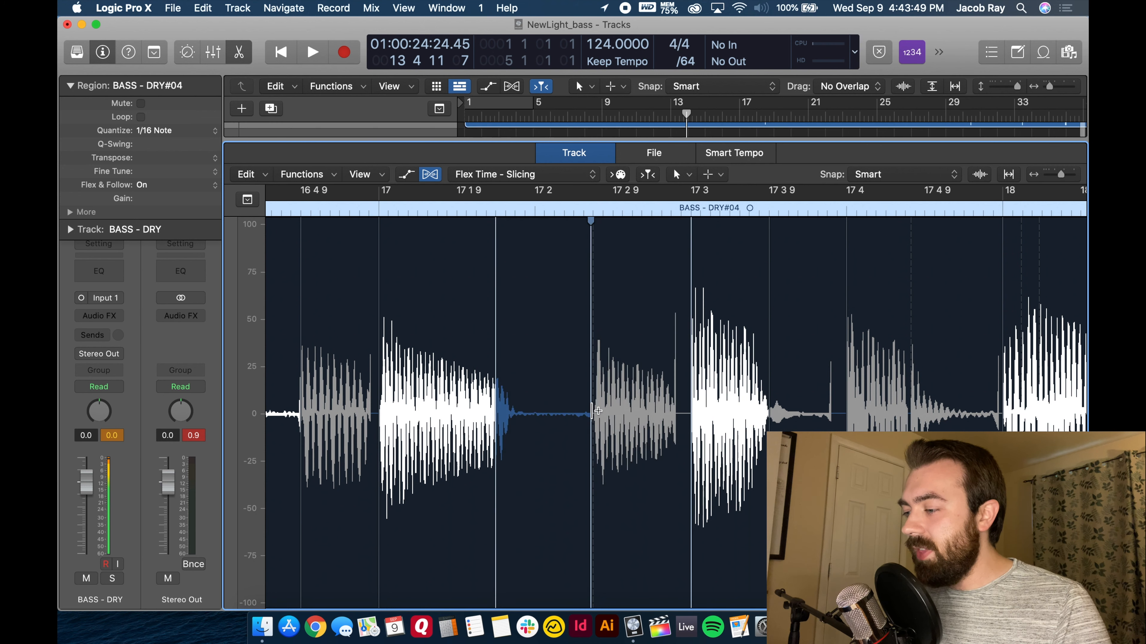
pyautogui.moveTo(591, 276); pyautogui.dragTo(614, 273)
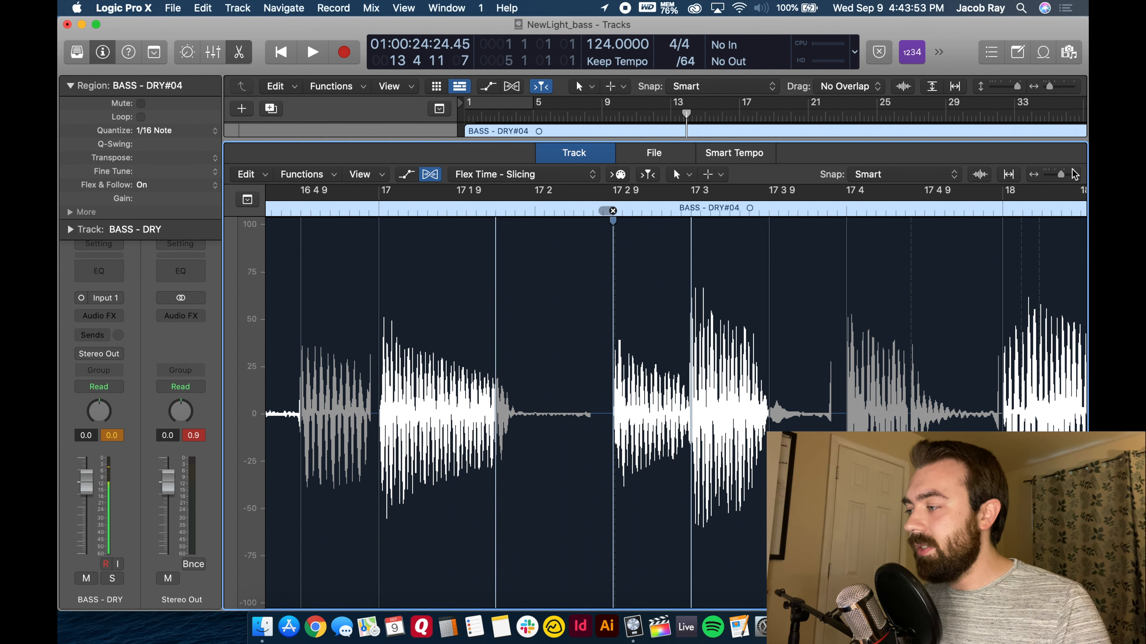
# Remove the flex marker at 17 2 9 and pull the note's own transient onto 17 2 9 as a new flex marker.
pyautogui.moveTo(1064, 178); pyautogui.dragTo(1065, 179)
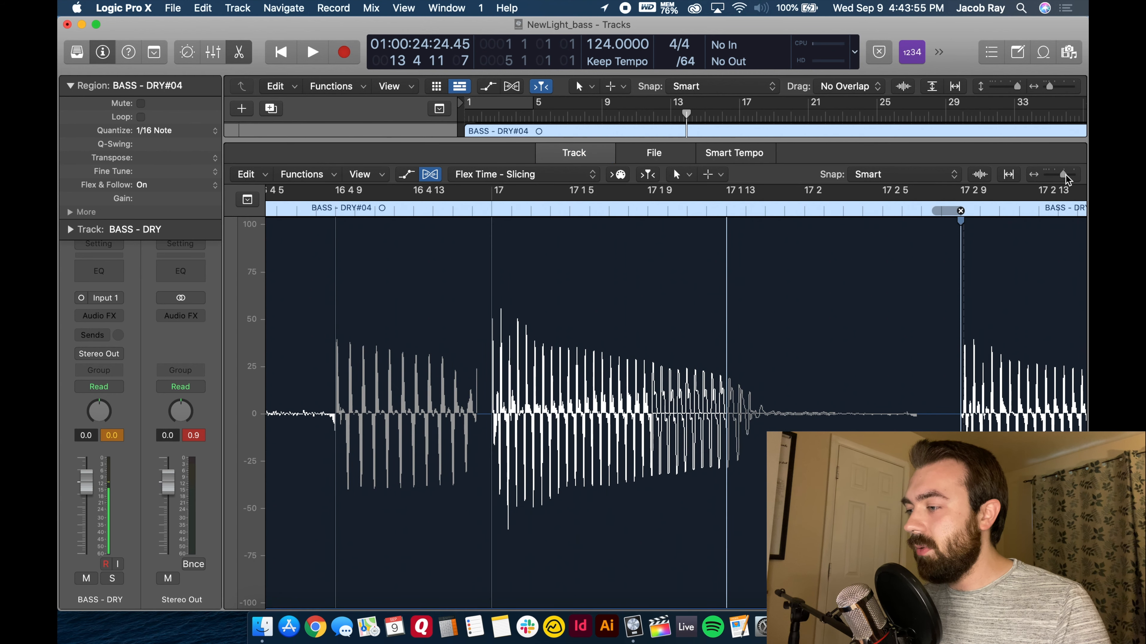
pyautogui.hscroll(5, 1065, 179)
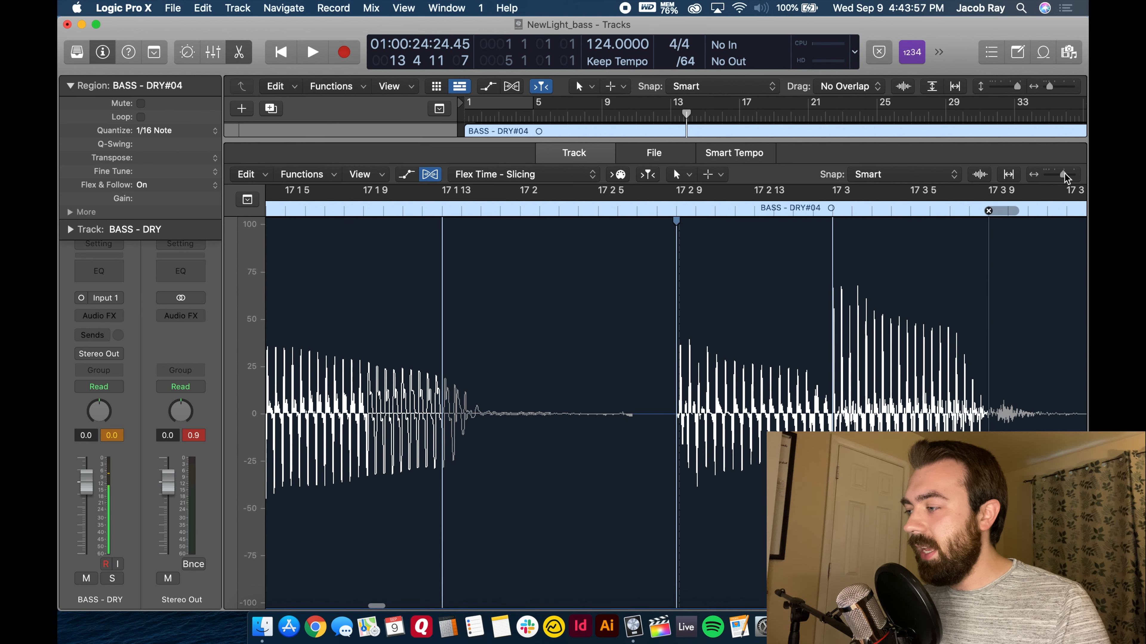
pyautogui.click(676, 210)
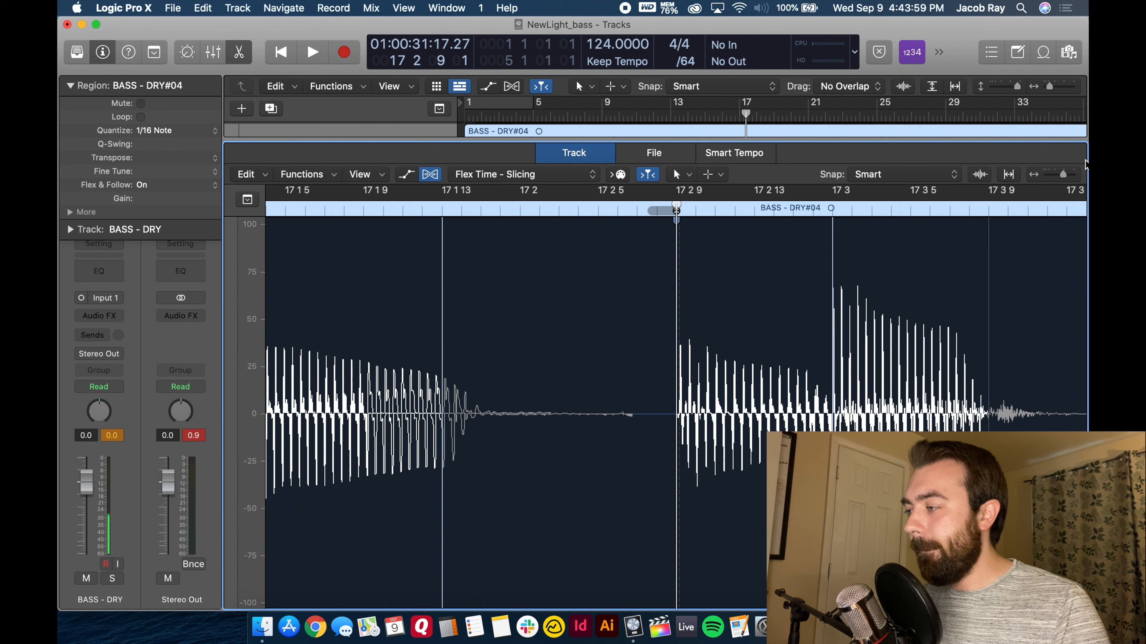
pyautogui.click(1076, 179)
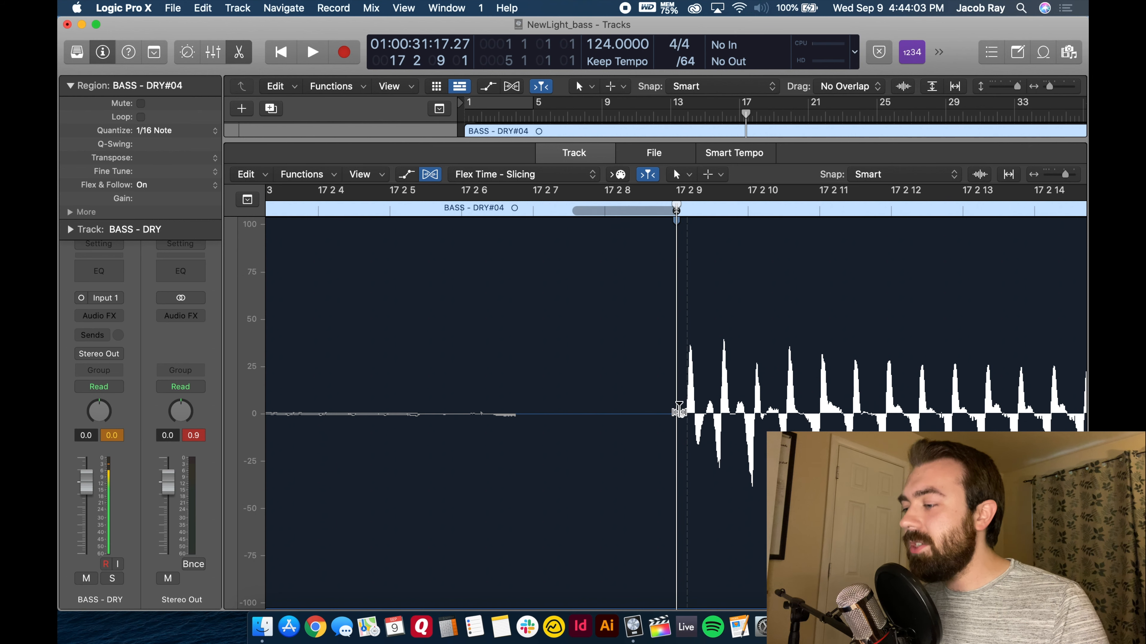
pyautogui.click(1053, 178)
pyautogui.click(678, 215)
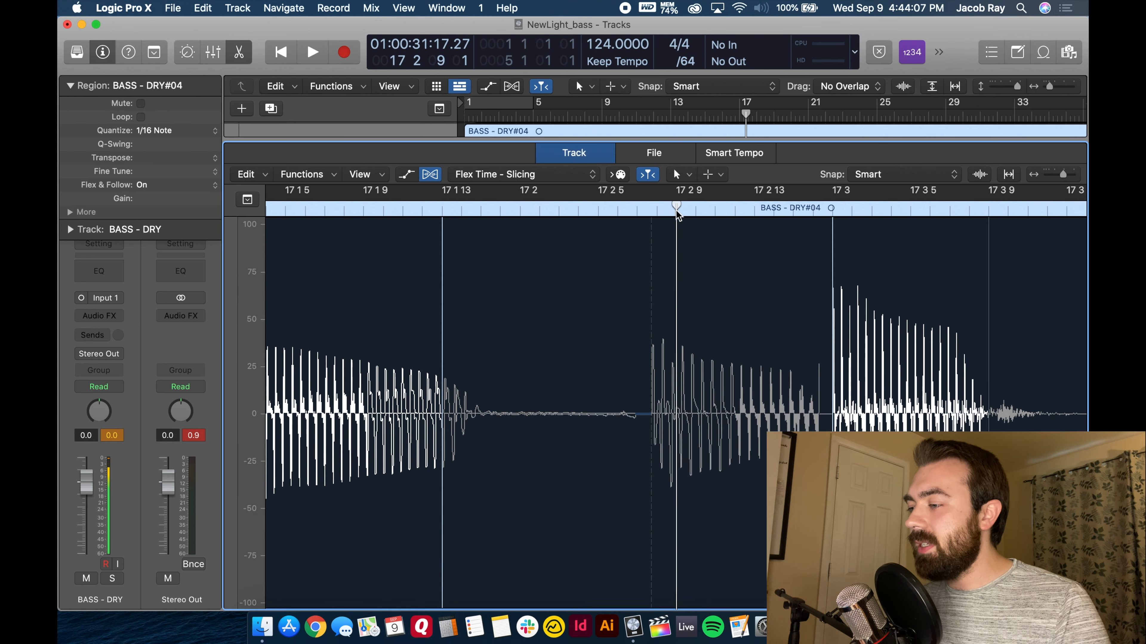
pyautogui.moveTo(652, 235); pyautogui.dragTo(678, 234)
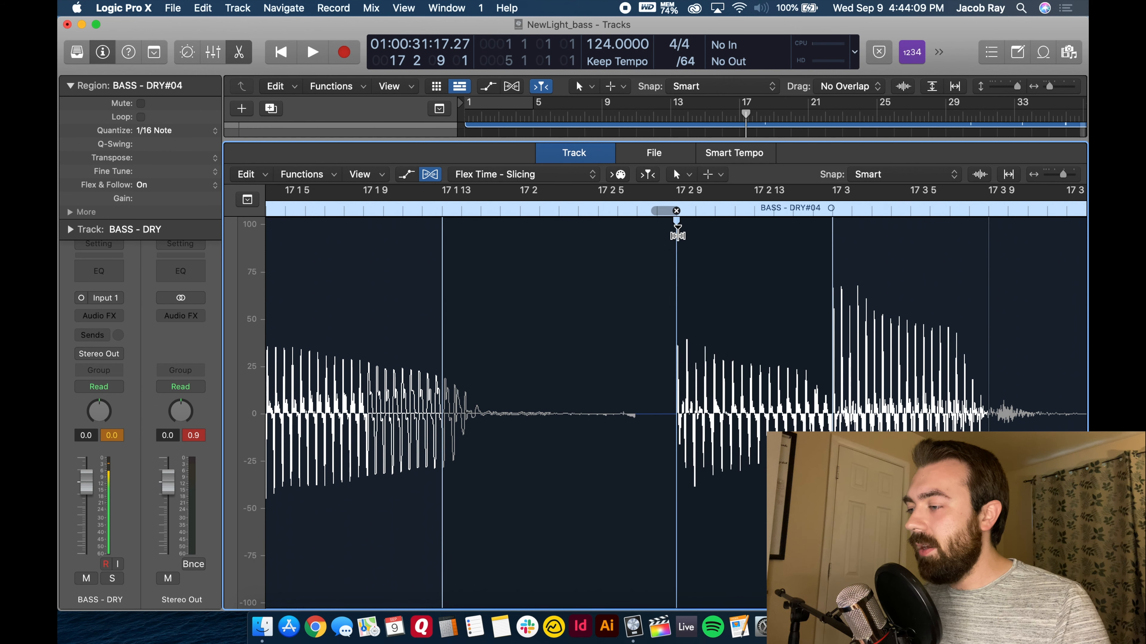
# Review the flex markers and note alignment along the bass waveform from bar 15 to the end of the region.
pyautogui.click(1060, 179)
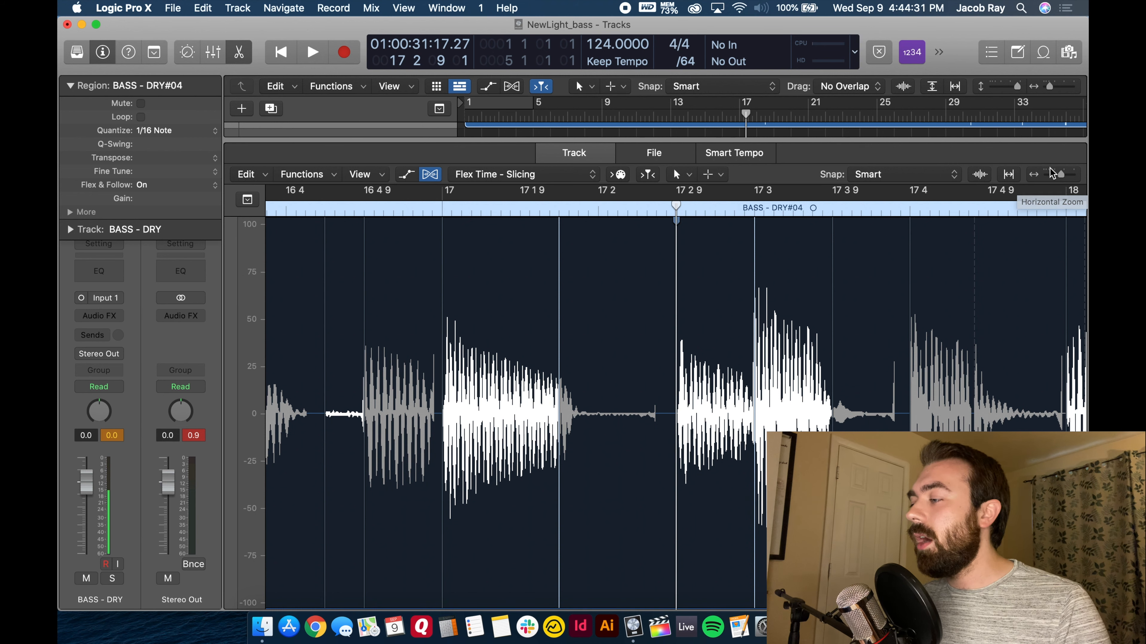
pyautogui.click(1053, 176)
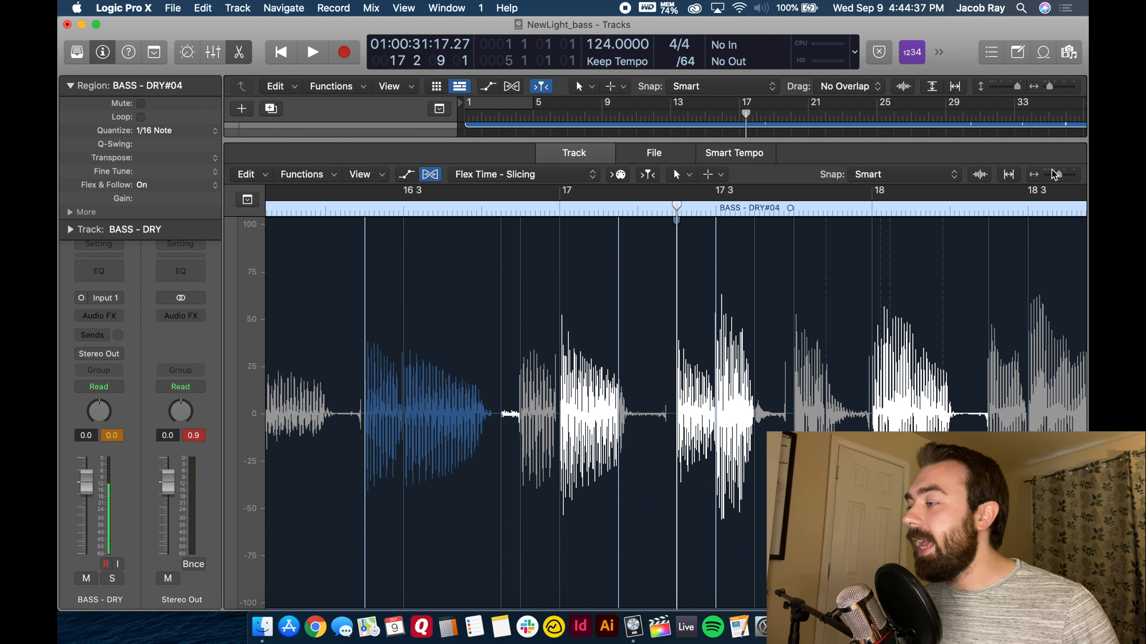
pyautogui.moveTo(1058, 174); pyautogui.dragTo(1054, 176)
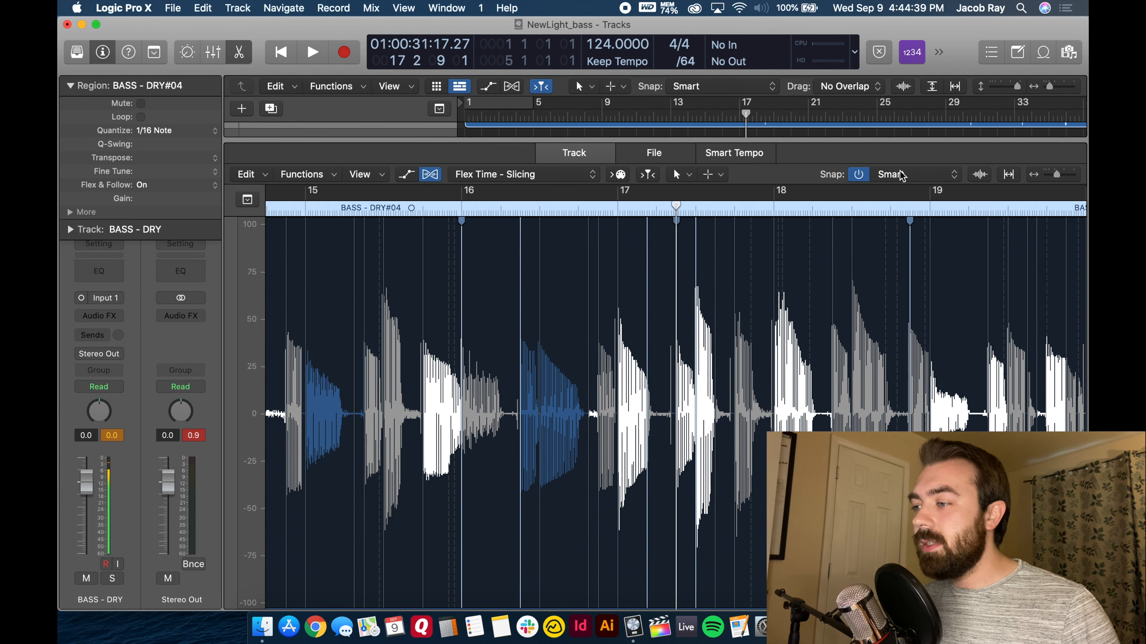
pyautogui.hscroll(1, 532, 356)
pyautogui.hscroll(20, 532, 356)
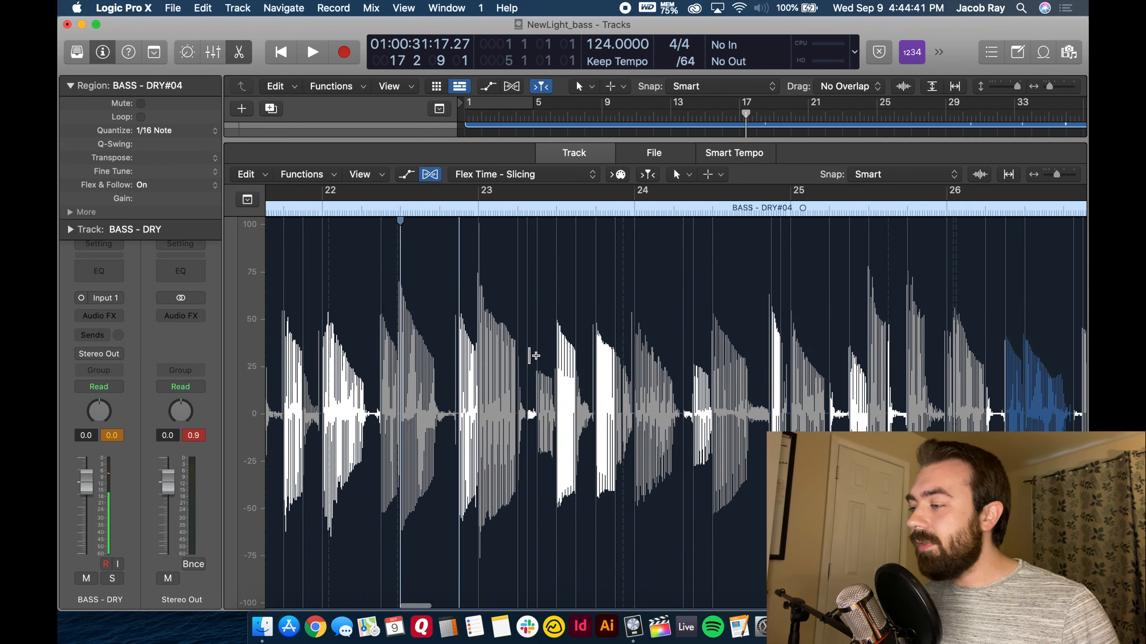
pyautogui.hscroll(10, 532, 356)
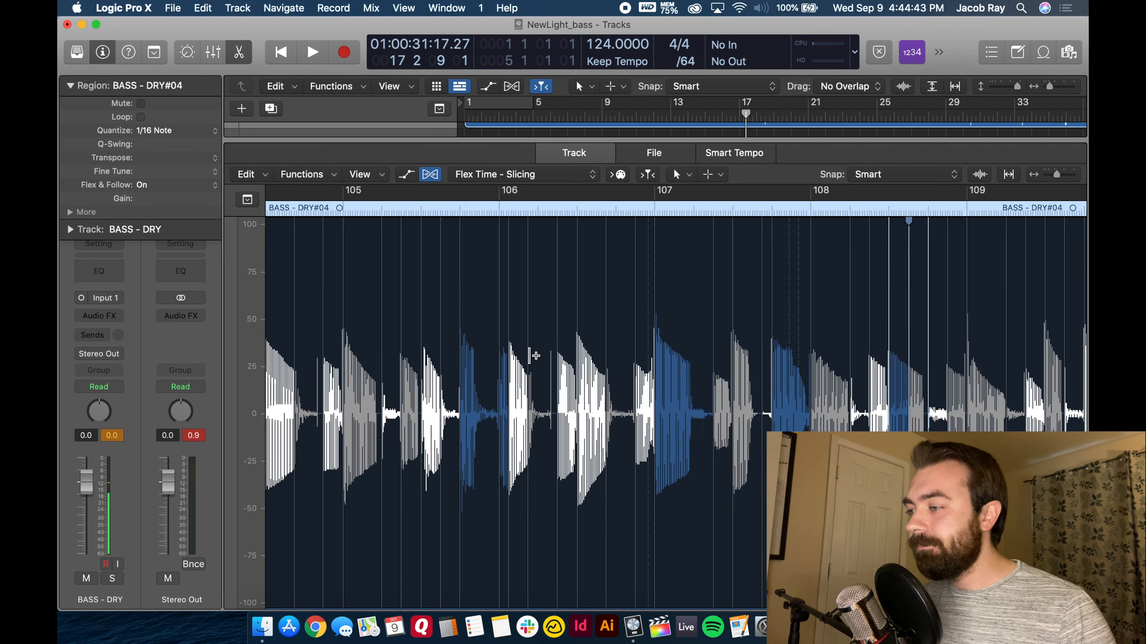
pyautogui.hscroll(-3, 532, 356)
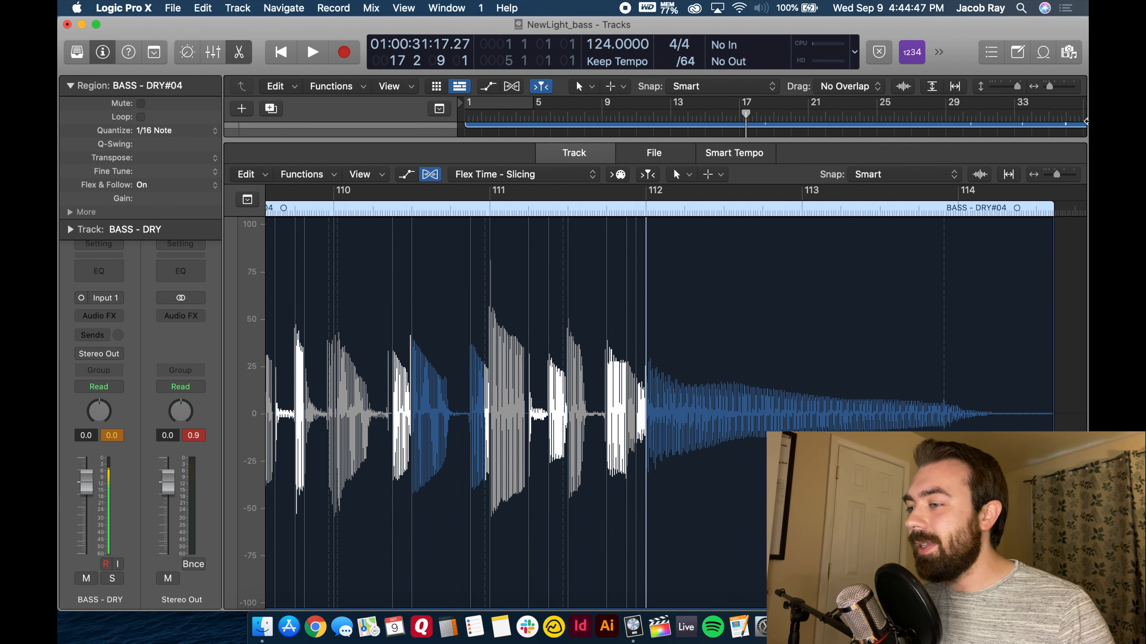
# Close the audio track editor and collapse the region parameters in the inspector.
pyautogui.click(239, 52)
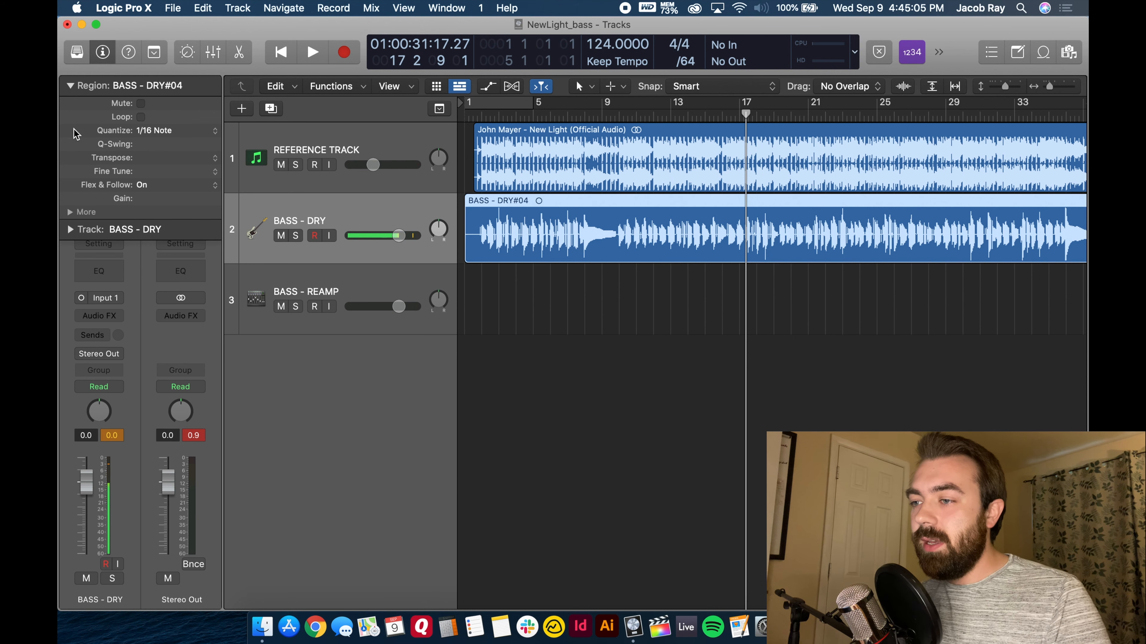
pyautogui.click(72, 86)
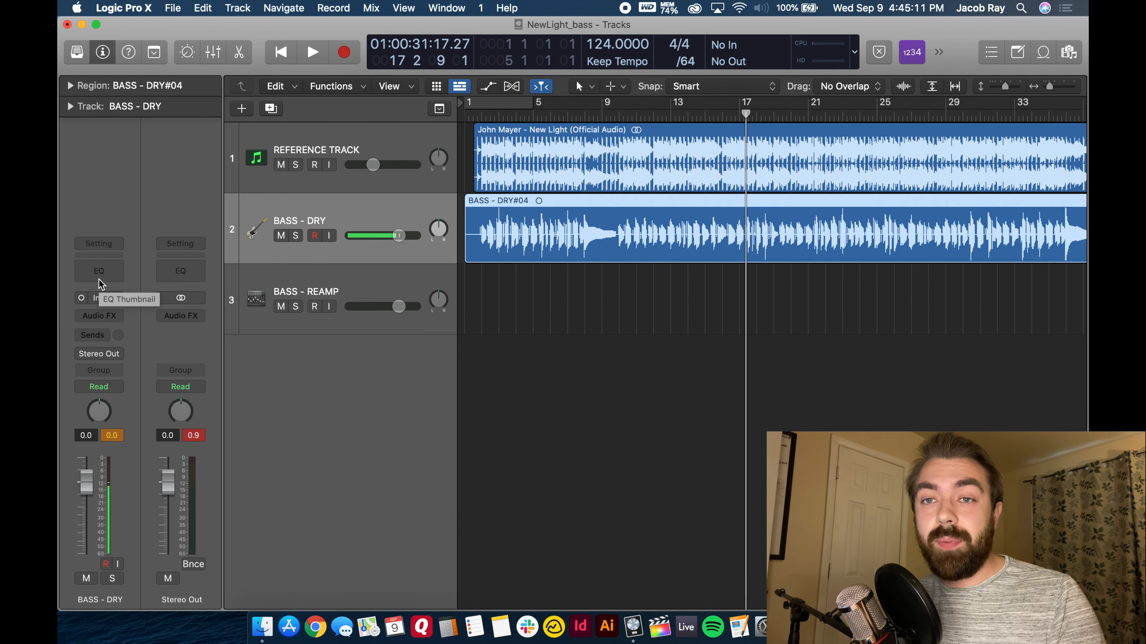
# Insert a mono Vintage Tube EQ on the BASS - DRY track, load its Old School Bass preset and close the plug-in window.
pyautogui.click(112, 318)
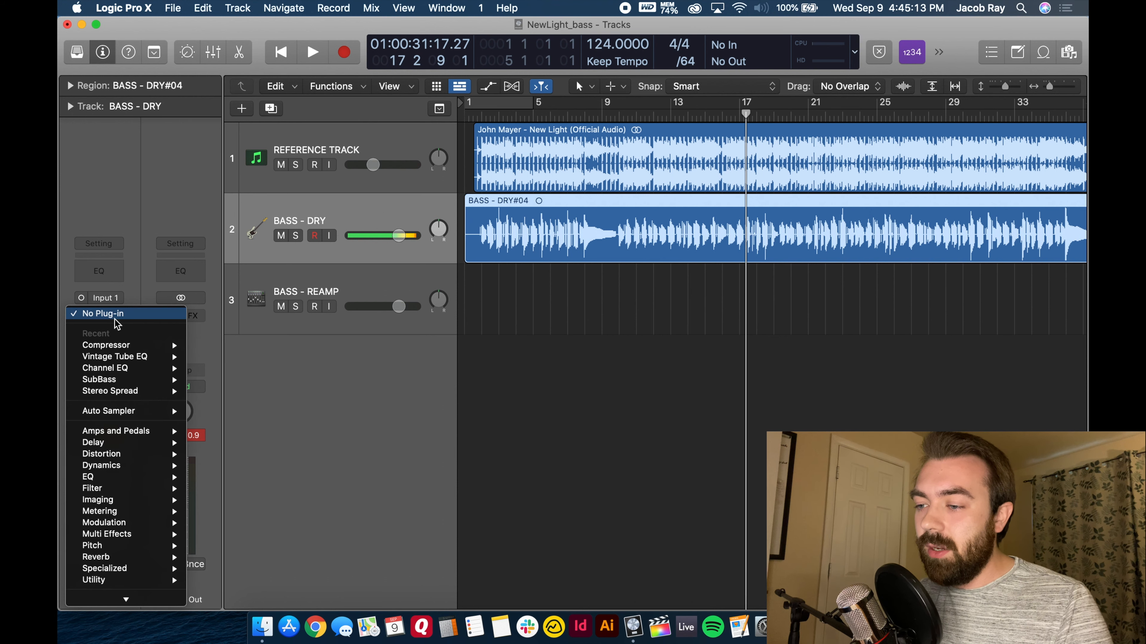
pyautogui.moveTo(168, 356)
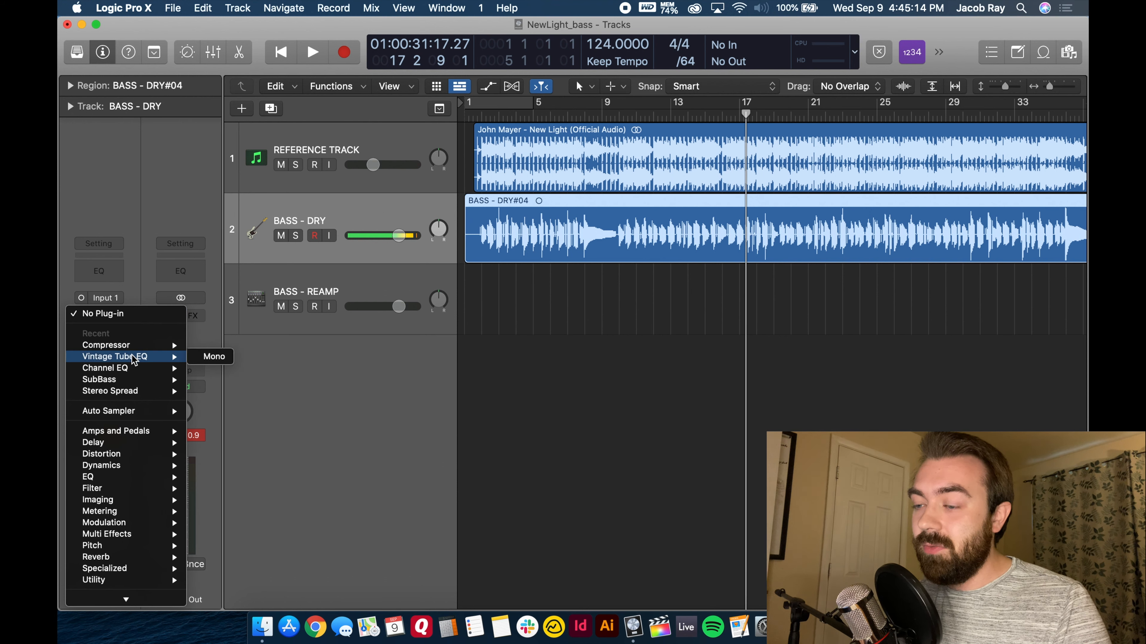
pyautogui.click(210, 357)
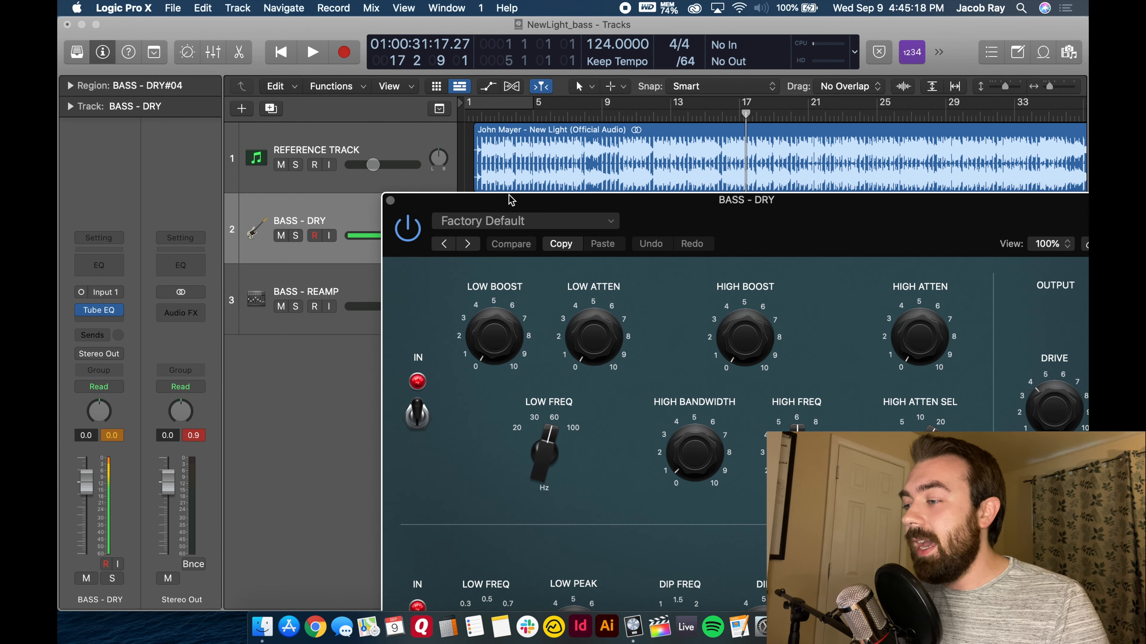
pyautogui.moveTo(533, 200); pyautogui.dragTo(366, 28)
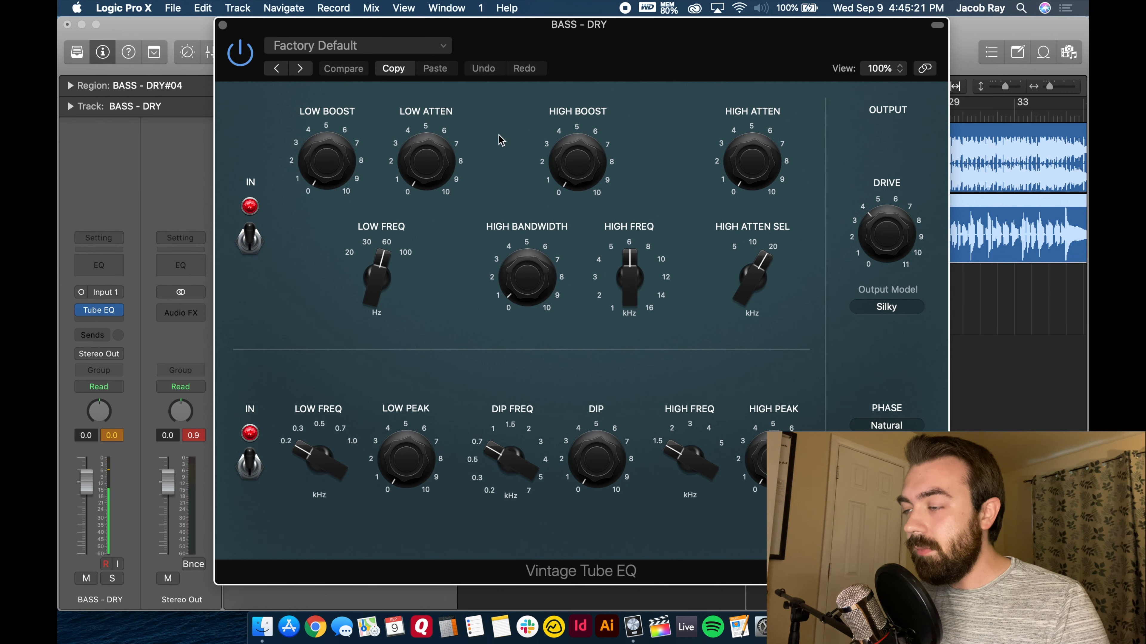
pyautogui.click(443, 46)
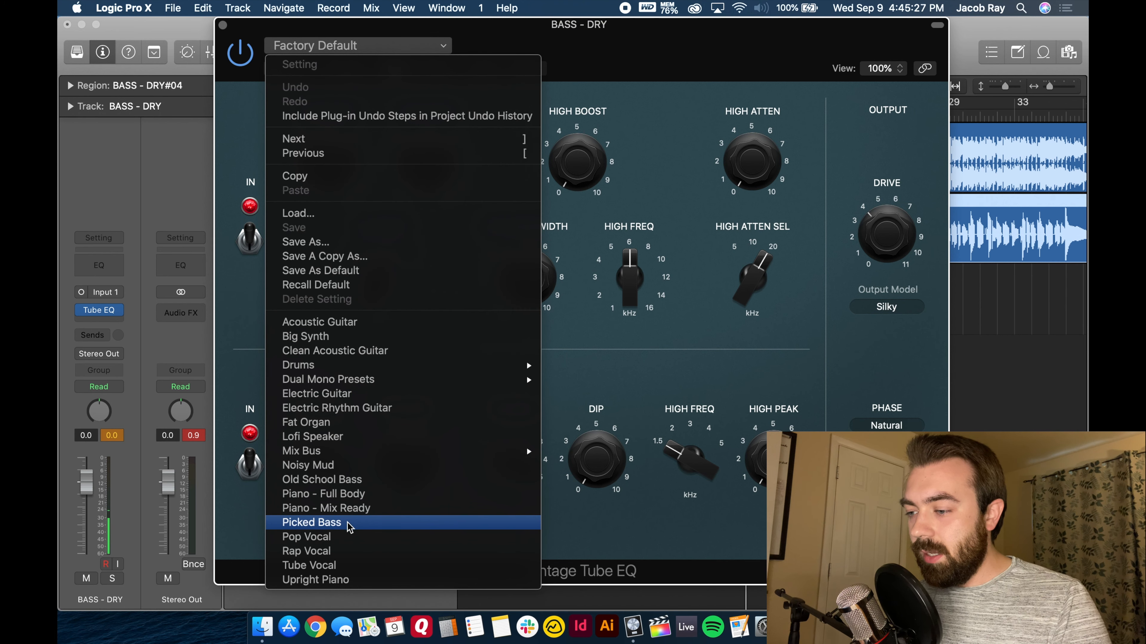
pyautogui.click(355, 481)
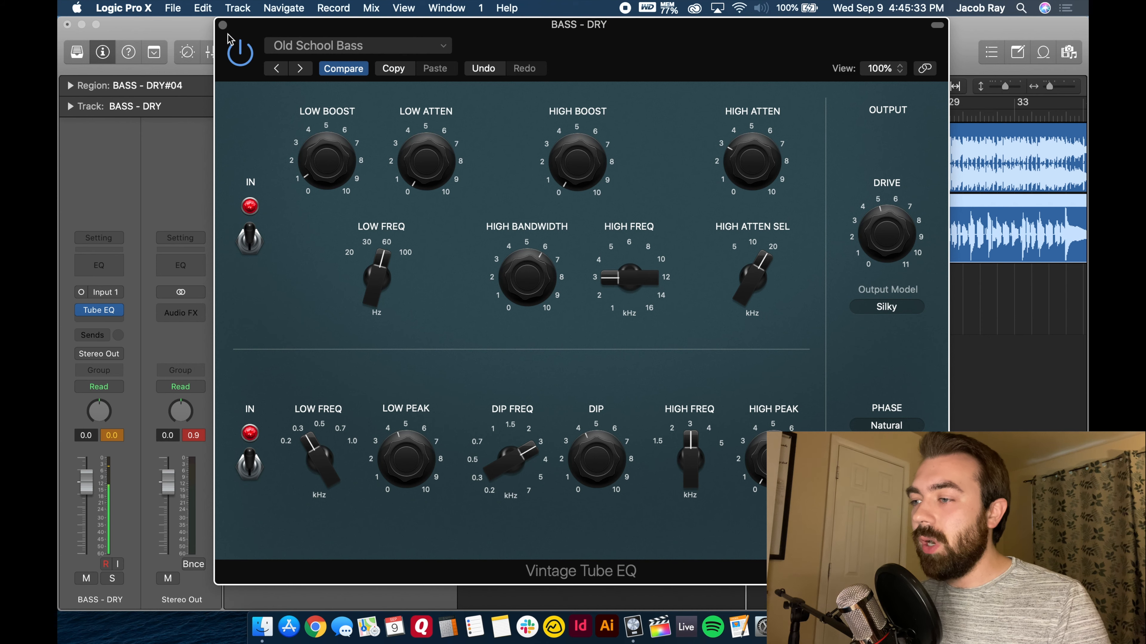
pyautogui.click(223, 25)
# Add a mono Compressor after the Tube EQ on BASS - DRY, load the Direct Bass guitar preset and close the plug-in window.
pyautogui.click(104, 311)
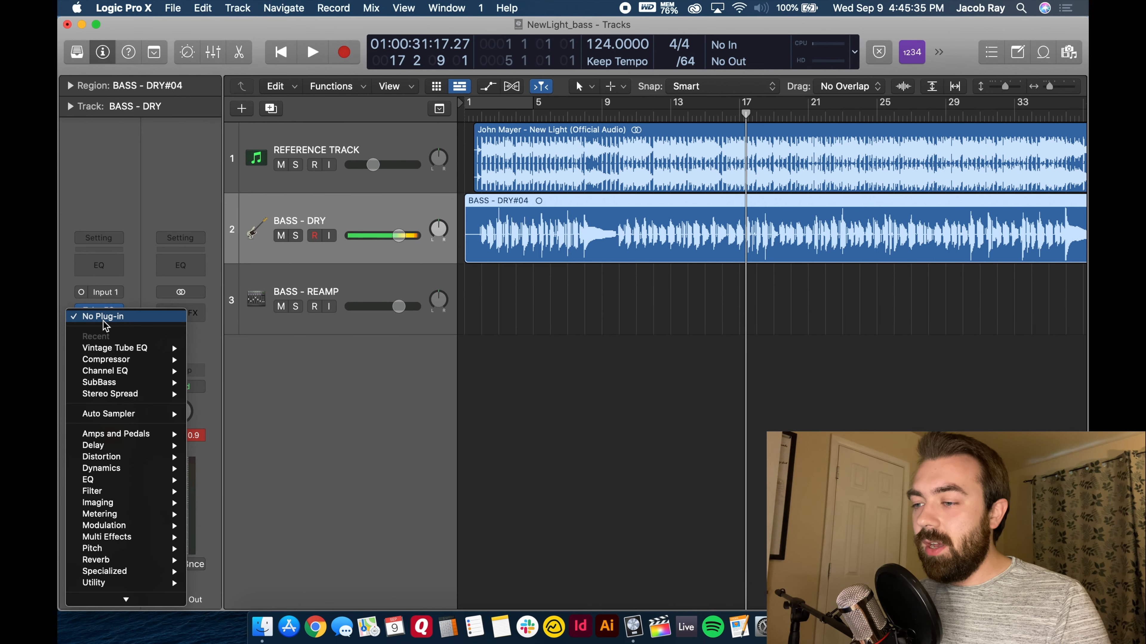
pyautogui.moveTo(176, 360)
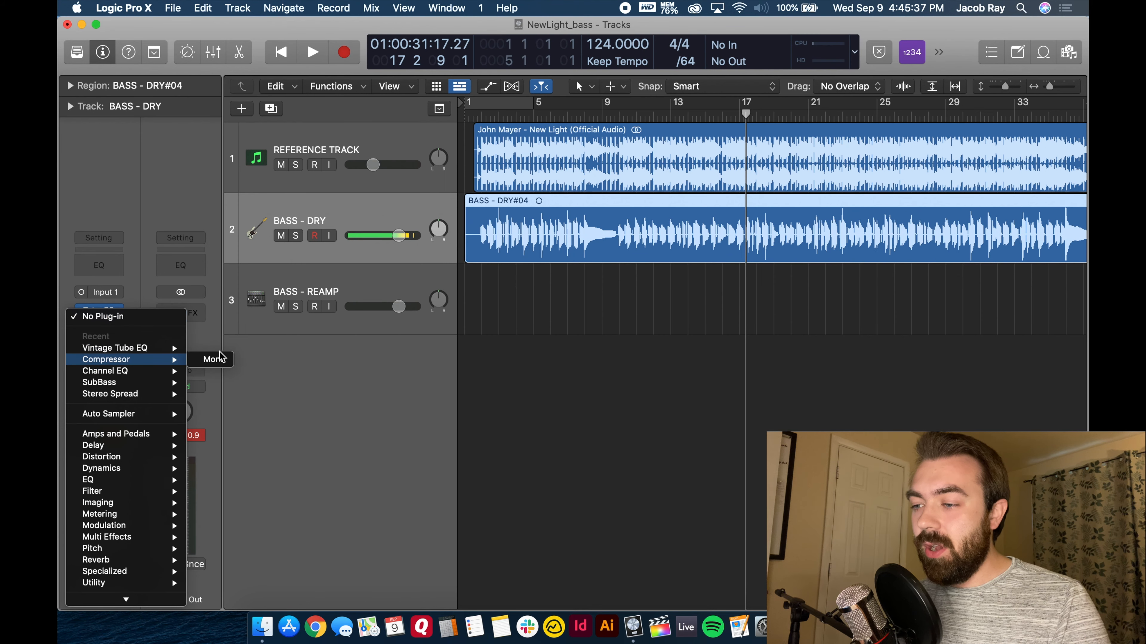
pyautogui.click(216, 360)
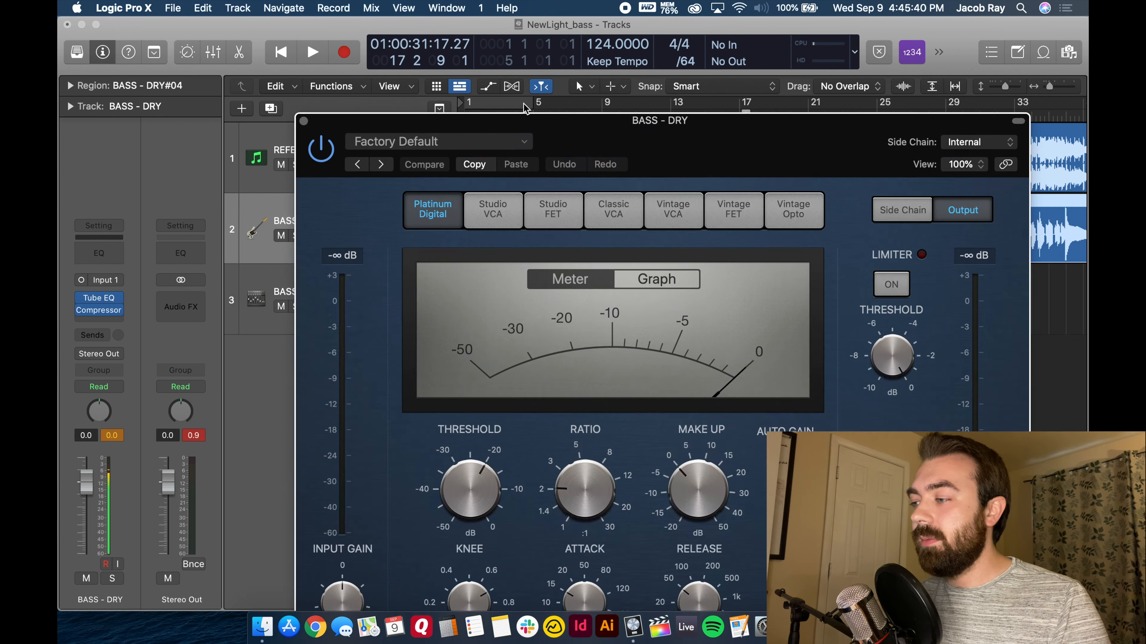
pyautogui.moveTo(525, 121); pyautogui.dragTo(353, 25)
pyautogui.click(273, 50)
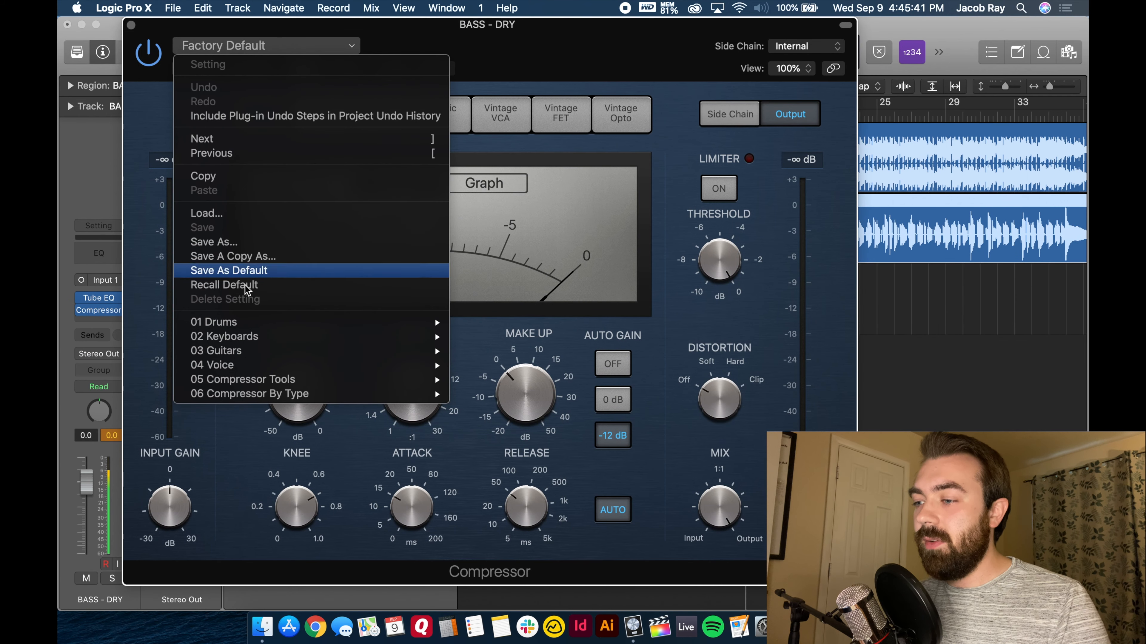
pyautogui.moveTo(233, 352)
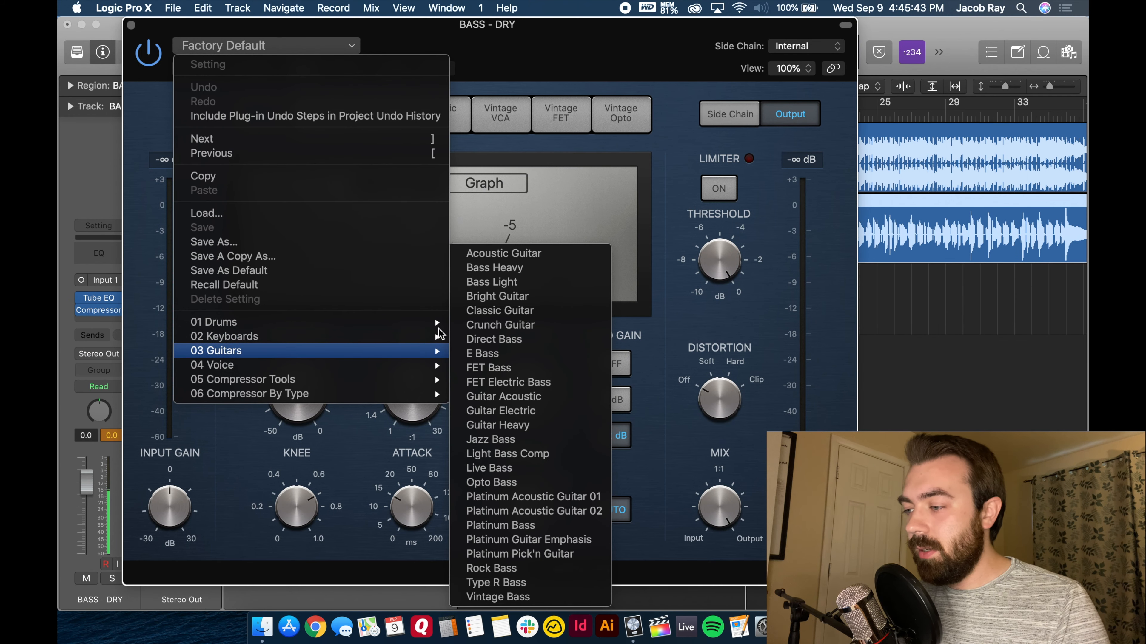
pyautogui.click(553, 342)
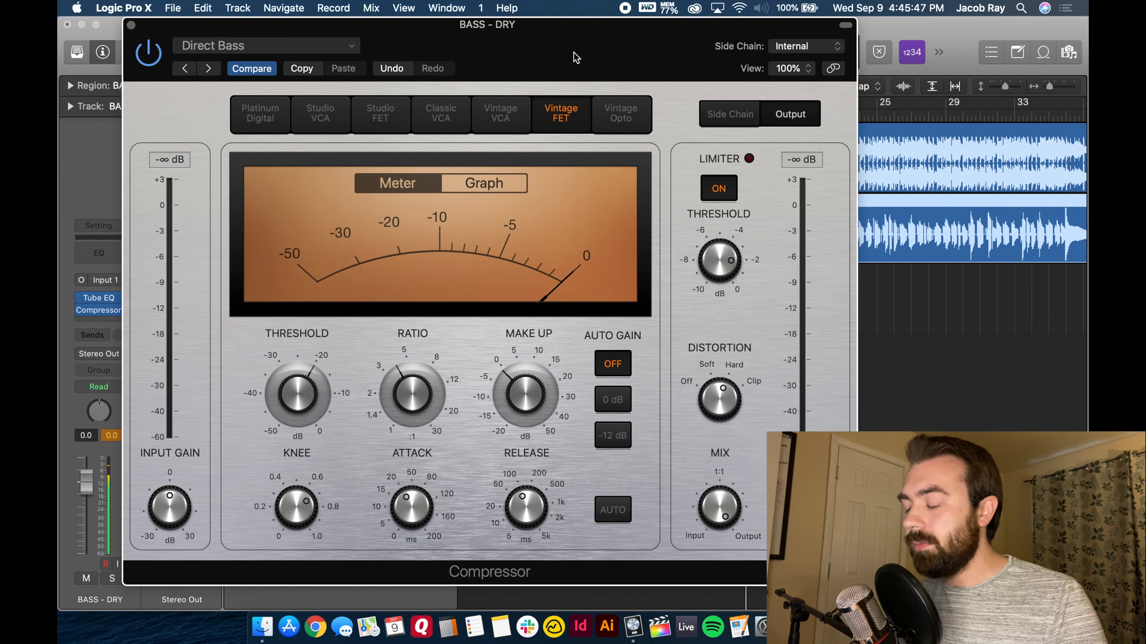
pyautogui.moveTo(576, 56); pyautogui.dragTo(615, 54)
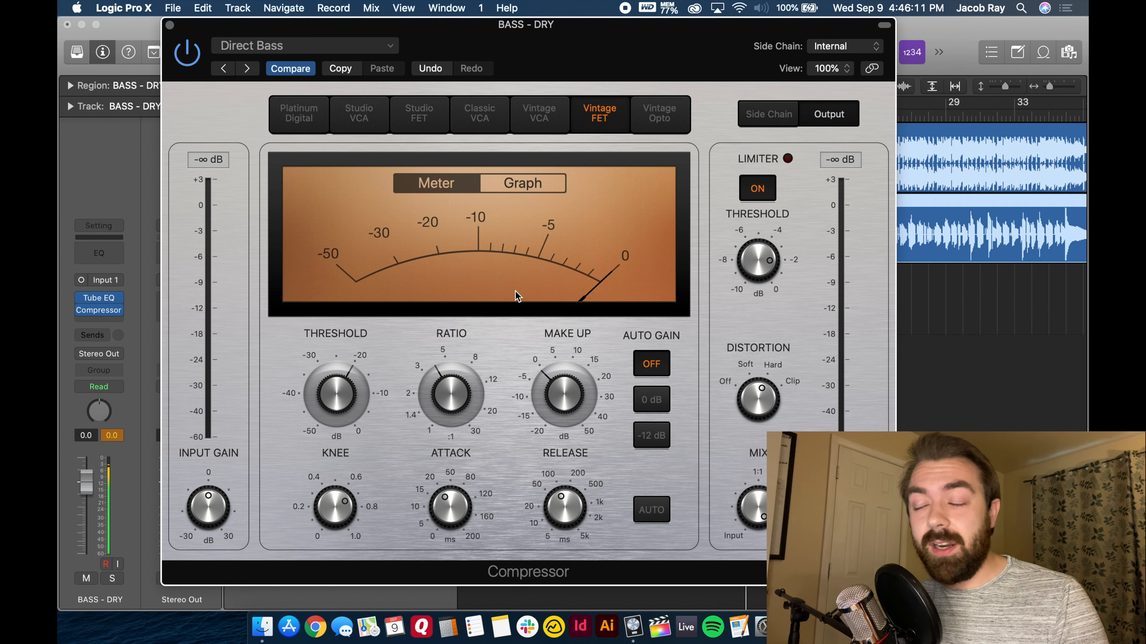
pyautogui.moveTo(355, 384)
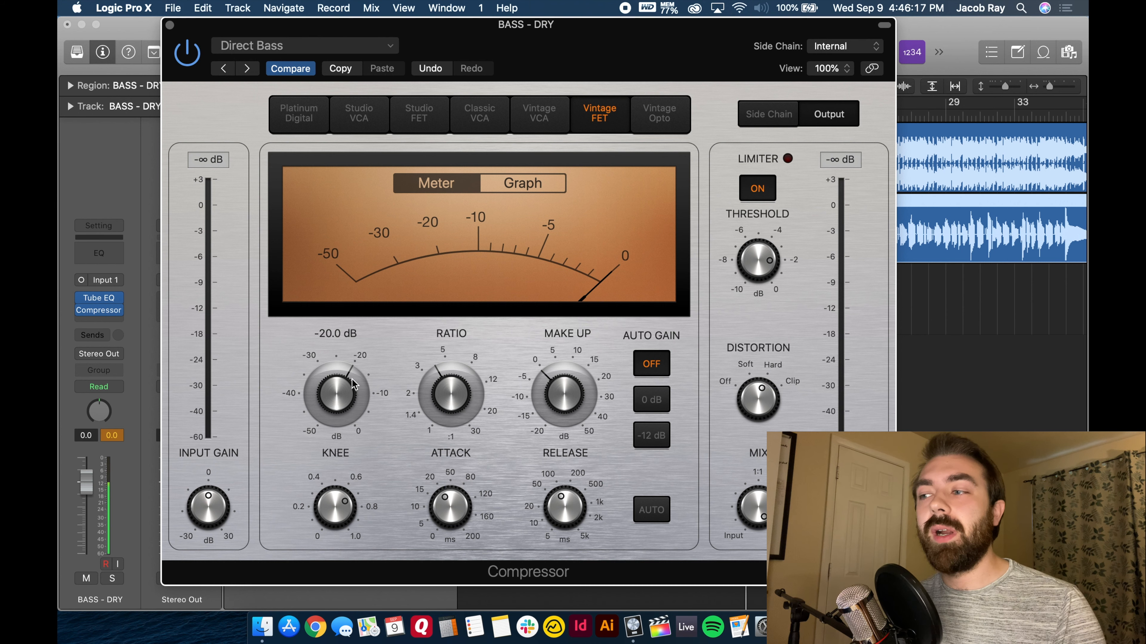
pyautogui.click(170, 25)
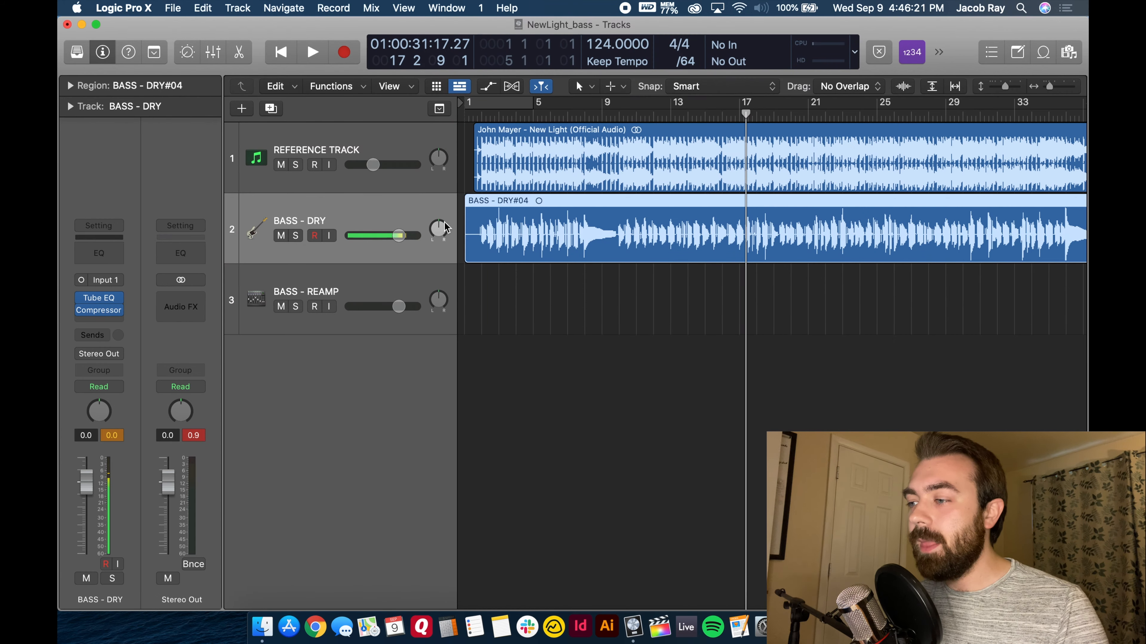
# Mute the REFERENCE TRACK and play BASS - DRY from the project start, bypassing its Tube EQ and Compressor during playback.
pyautogui.click(284, 168)
pyautogui.press('Return')
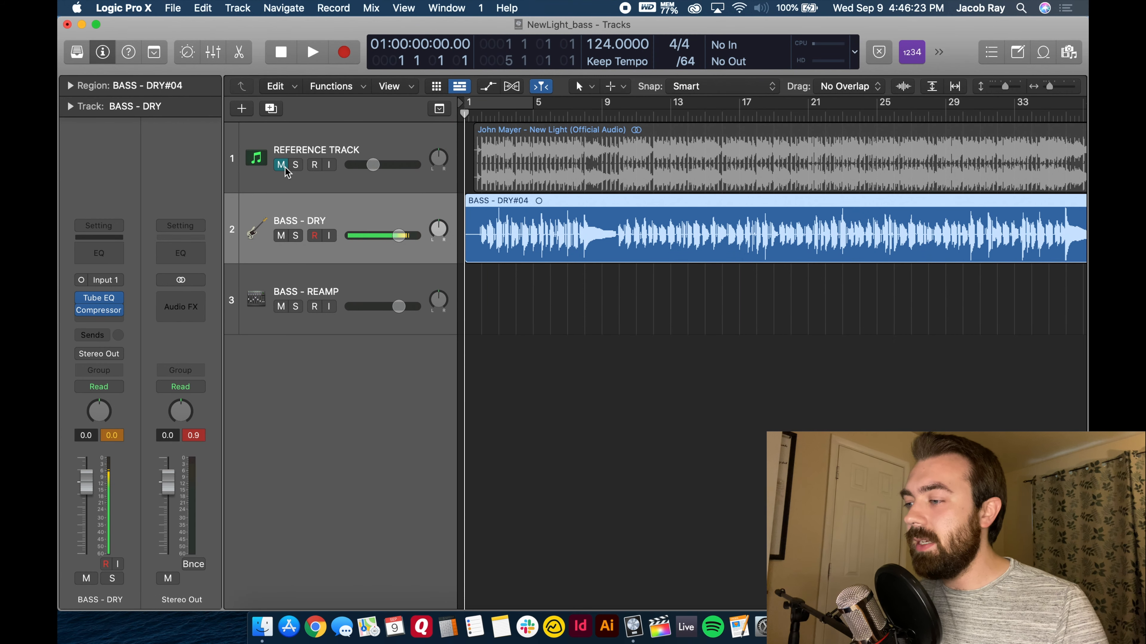
pyautogui.press('space')
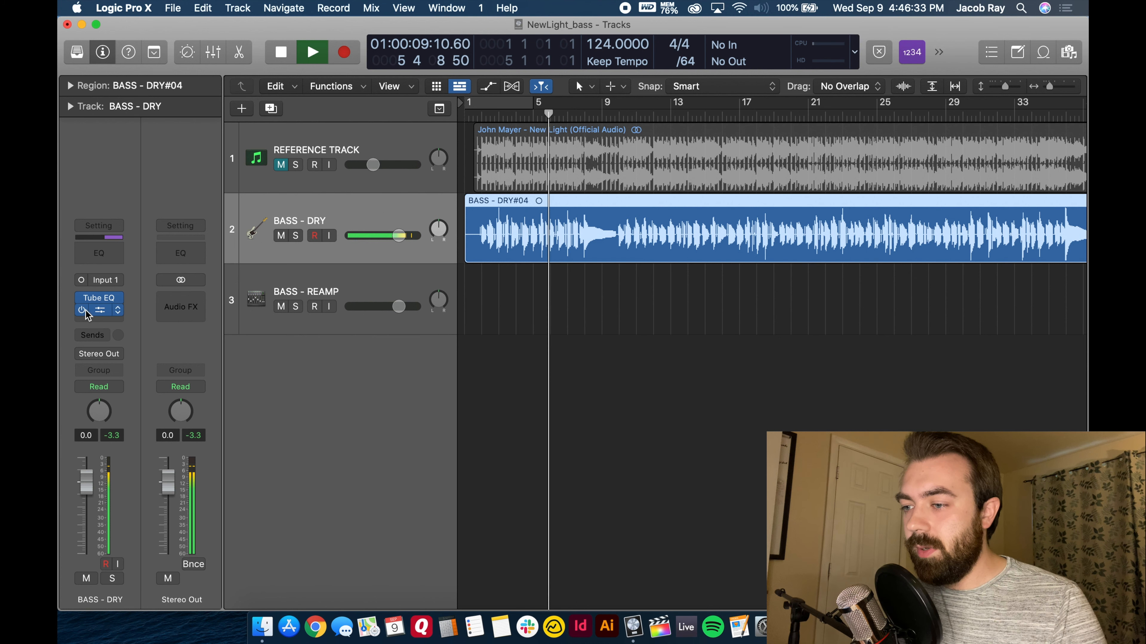
pyautogui.click(82, 299)
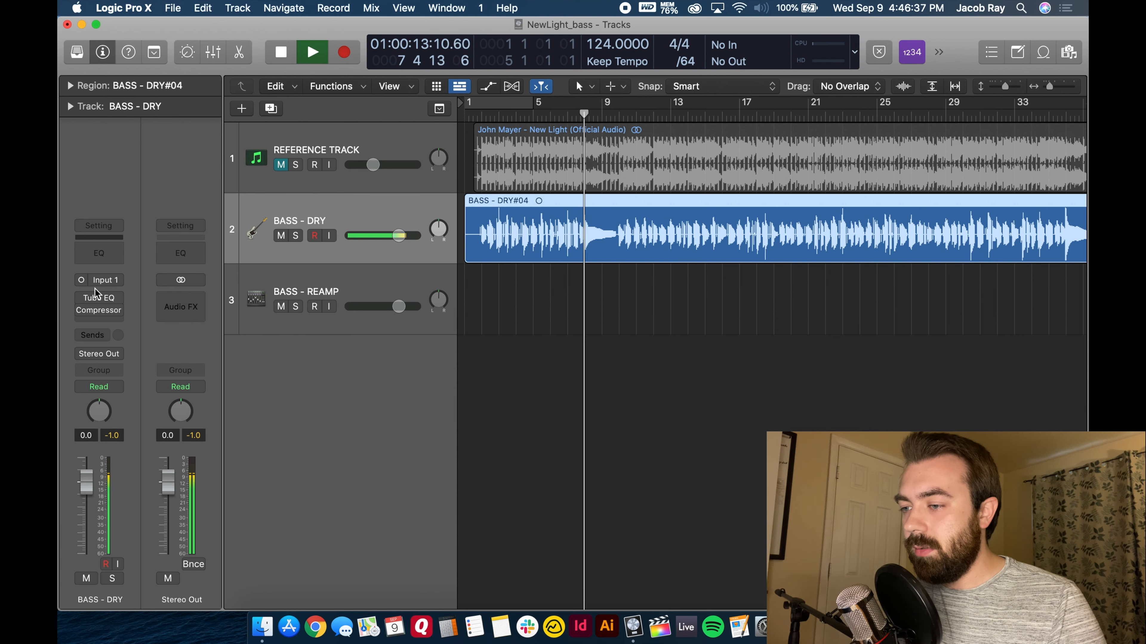
pyautogui.press('space')
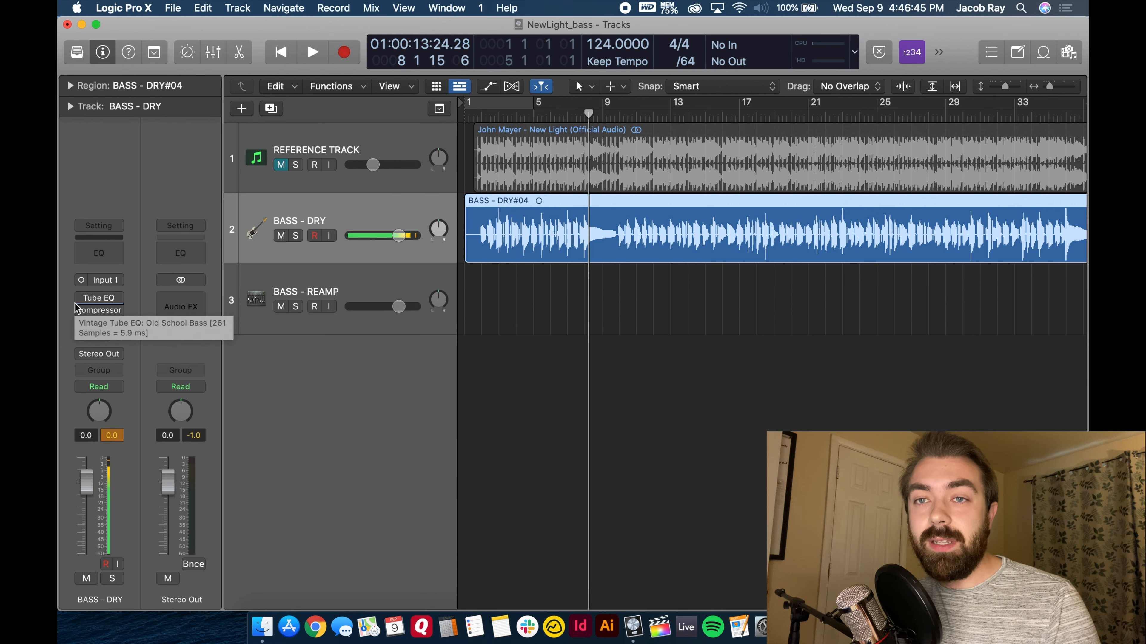
# Continue playing BASS - DRY from bar 8, switching the Tube EQ and Compressor back on to compare the dry and processed tone.
pyautogui.moveTo(82, 300)
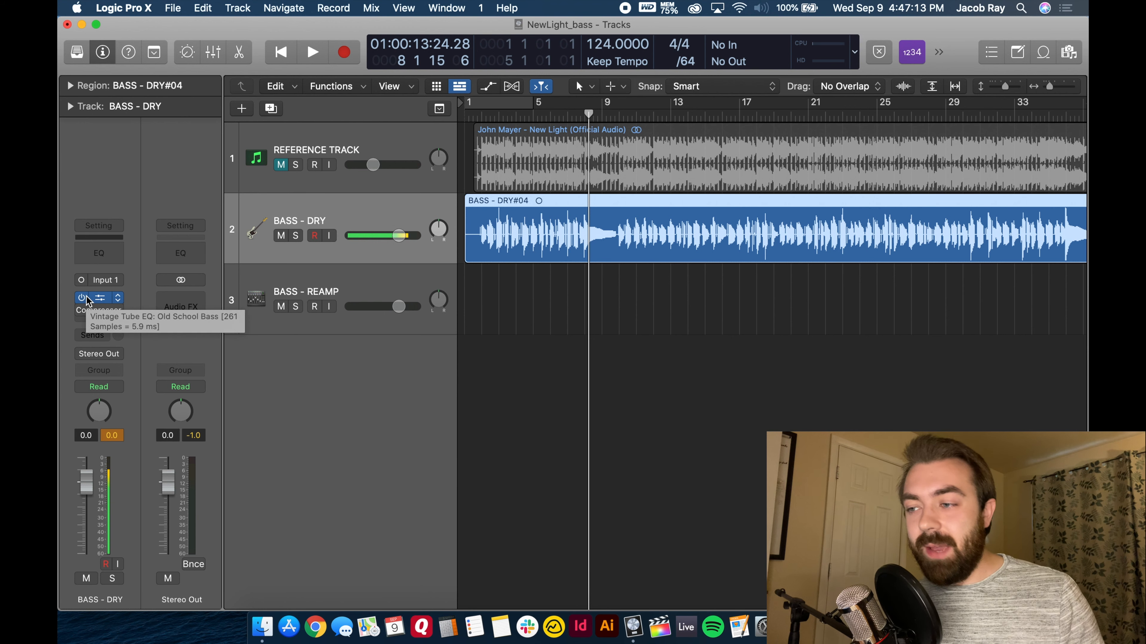
pyautogui.click(349, 288)
pyautogui.click(350, 208)
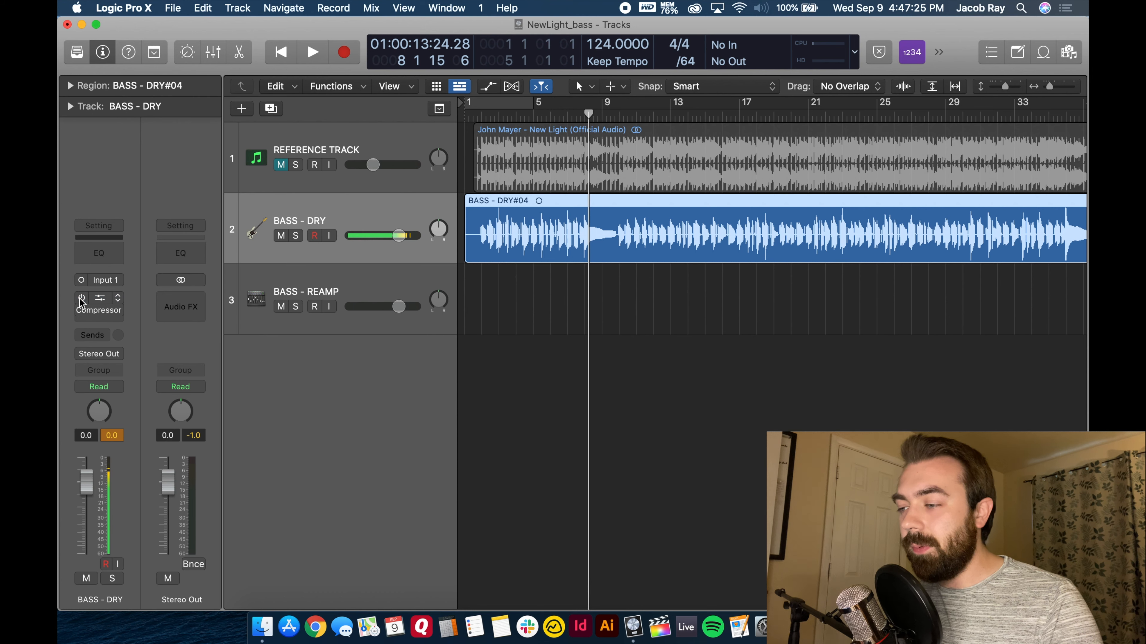
pyautogui.press('space')
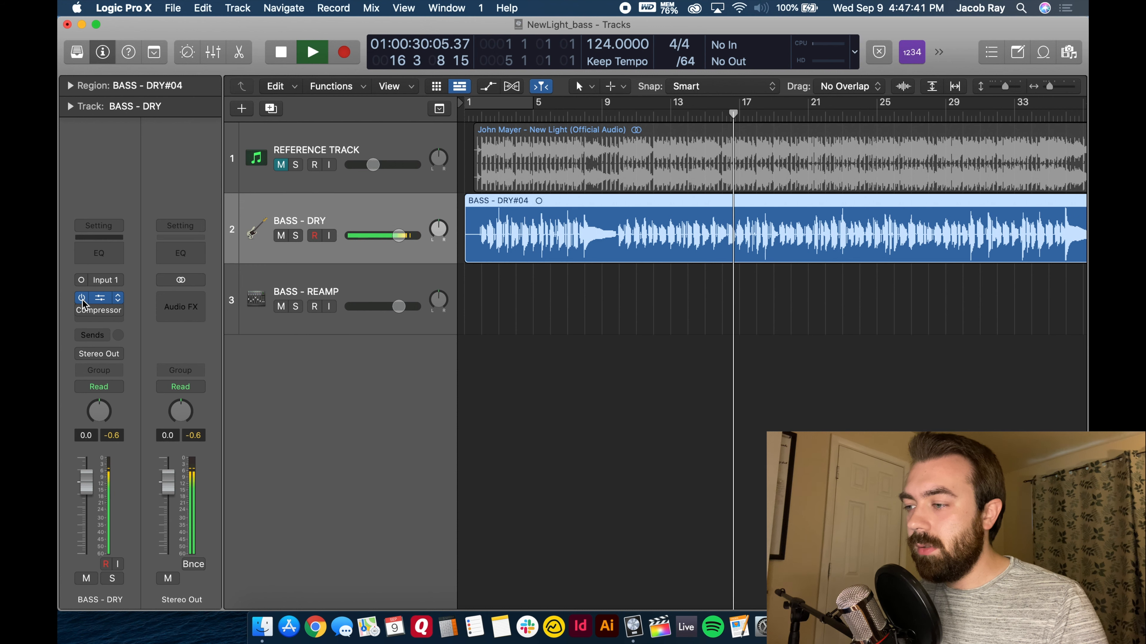
pyautogui.press('space')
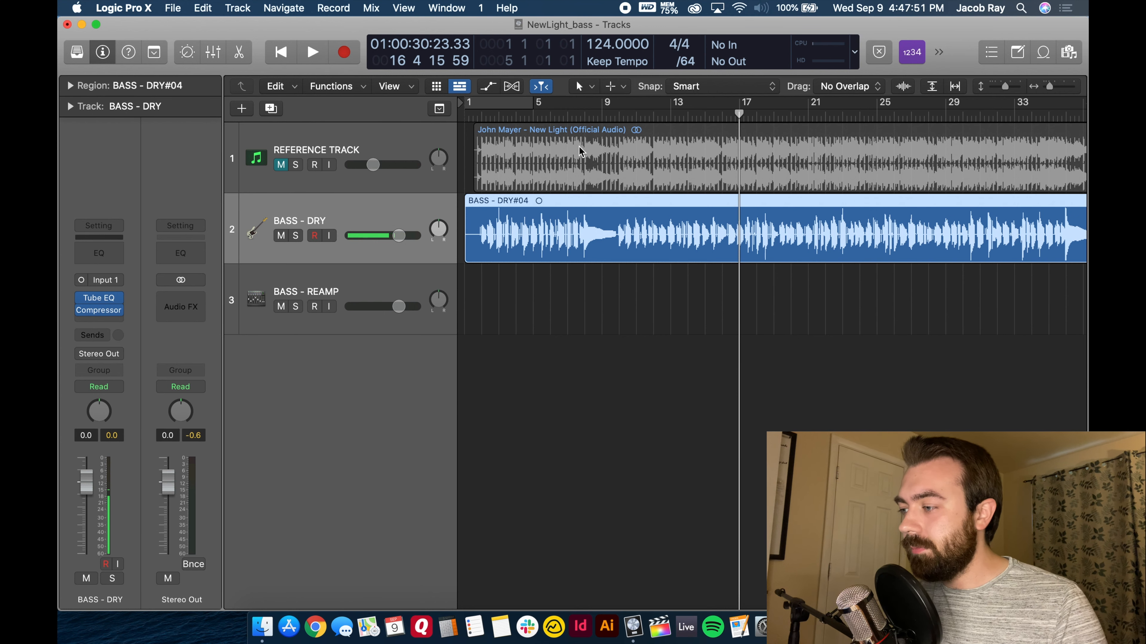
pyautogui.press('space')
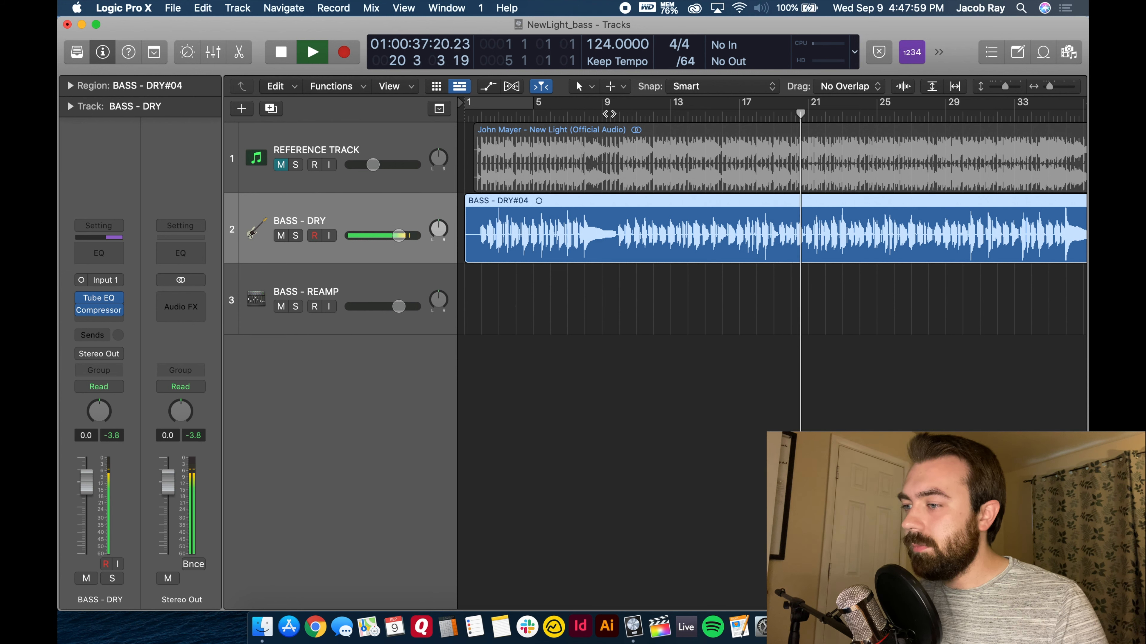
pyautogui.press('space')
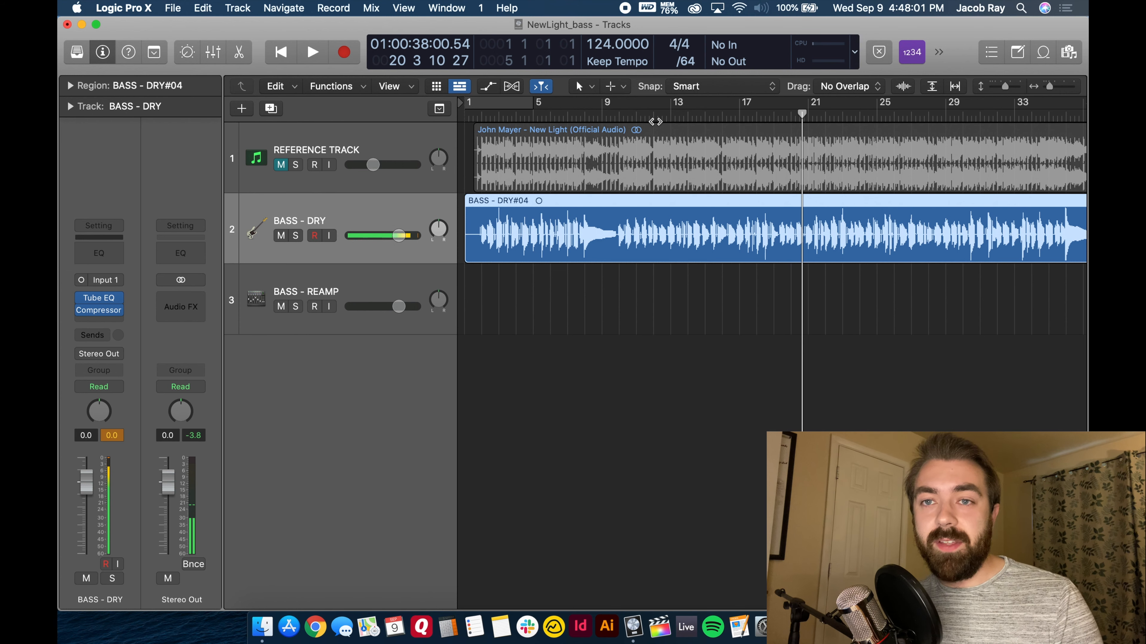